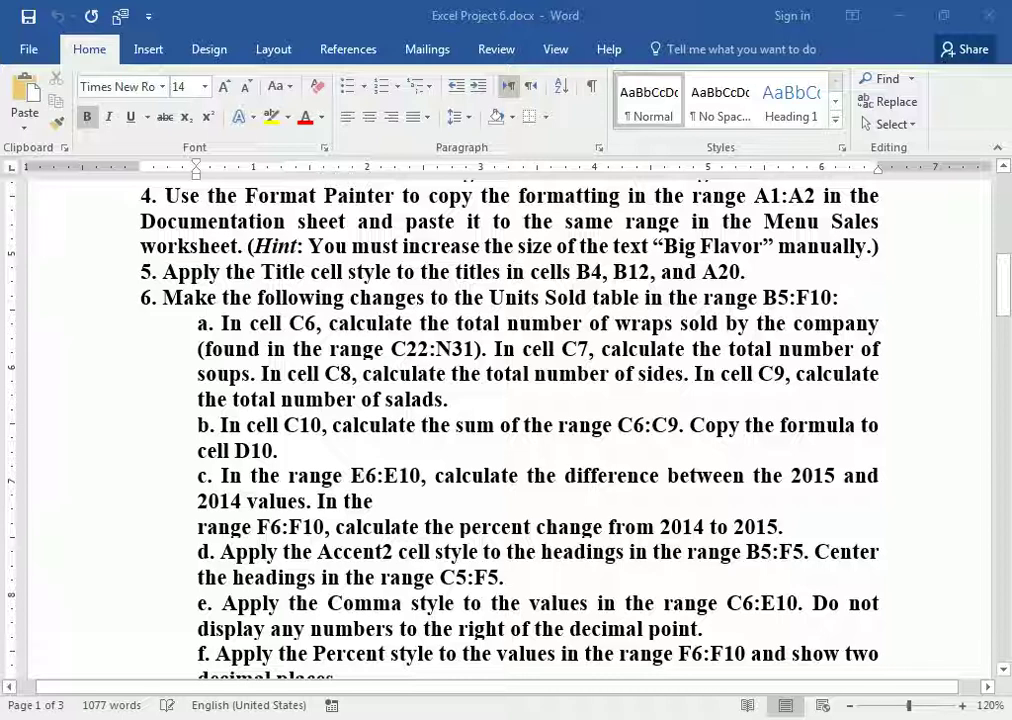
# Step: Review task 6 on the Units Sold table B5:F10 in the Word instructions, then switch to Excel
pyautogui.click(198, 323)
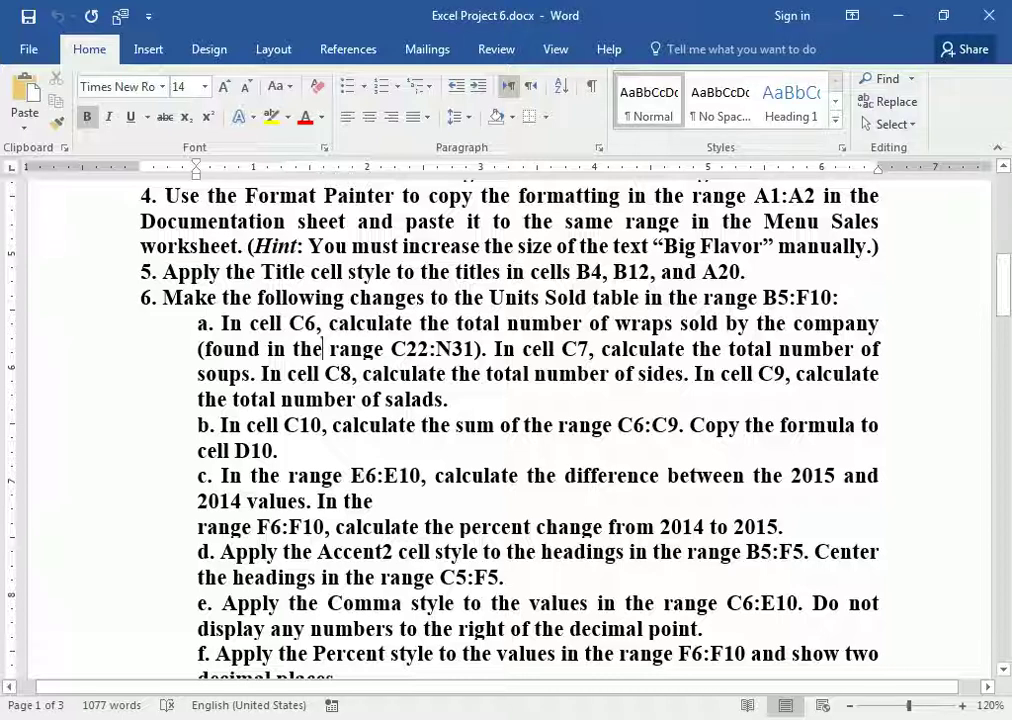
pyautogui.click(150, 297)
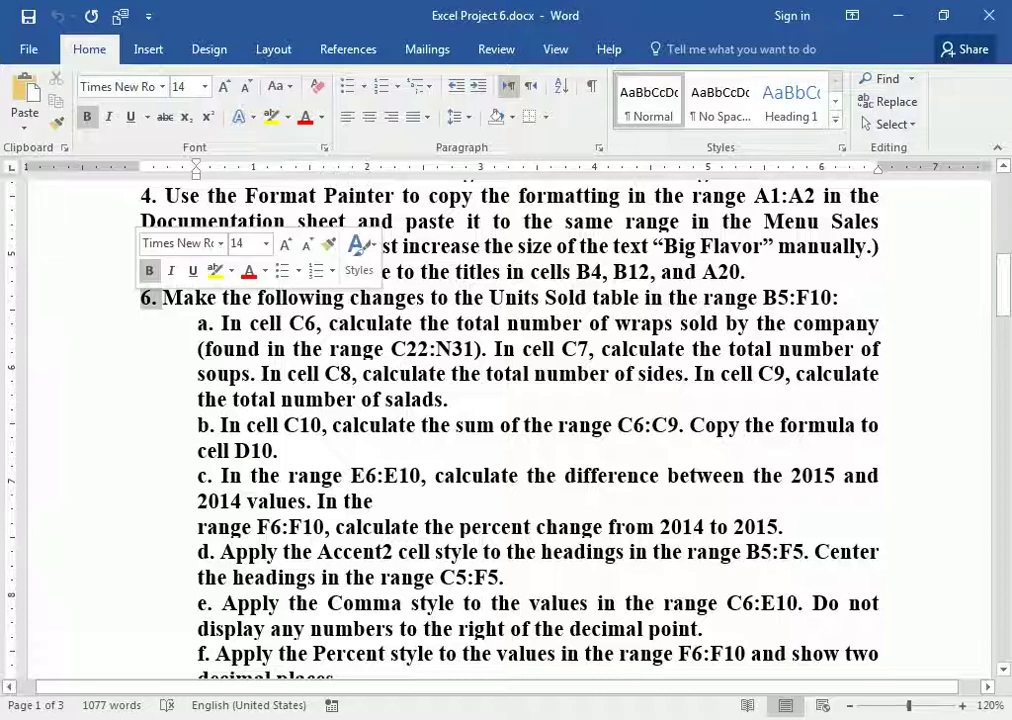
pyautogui.click(200, 323)
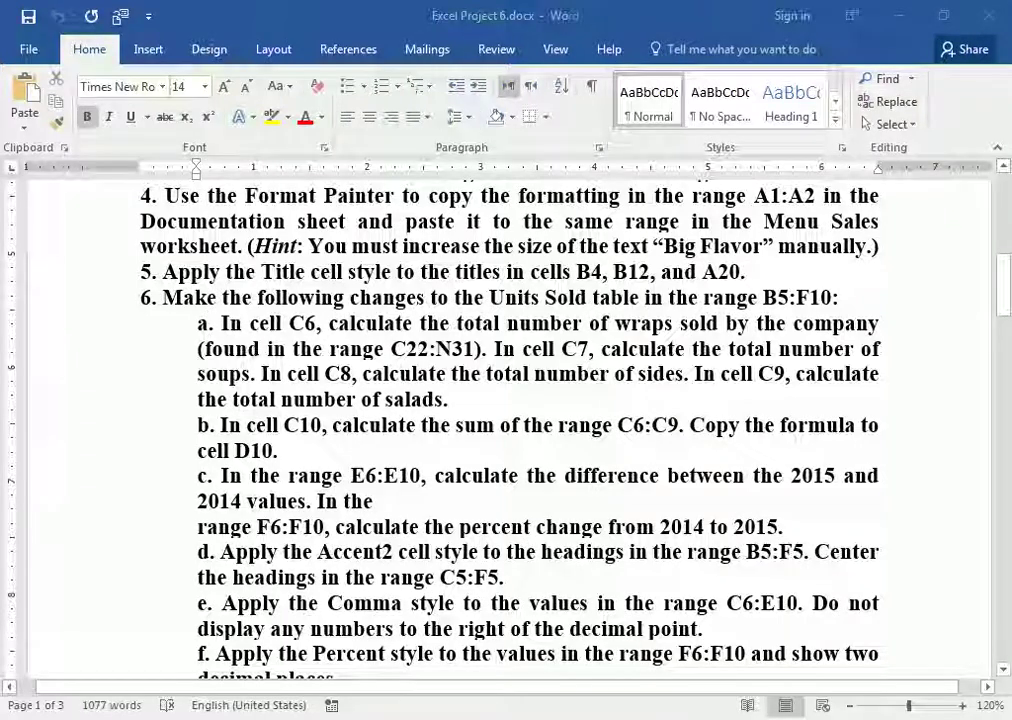
pyautogui.hotkey('alt', 'Tab')
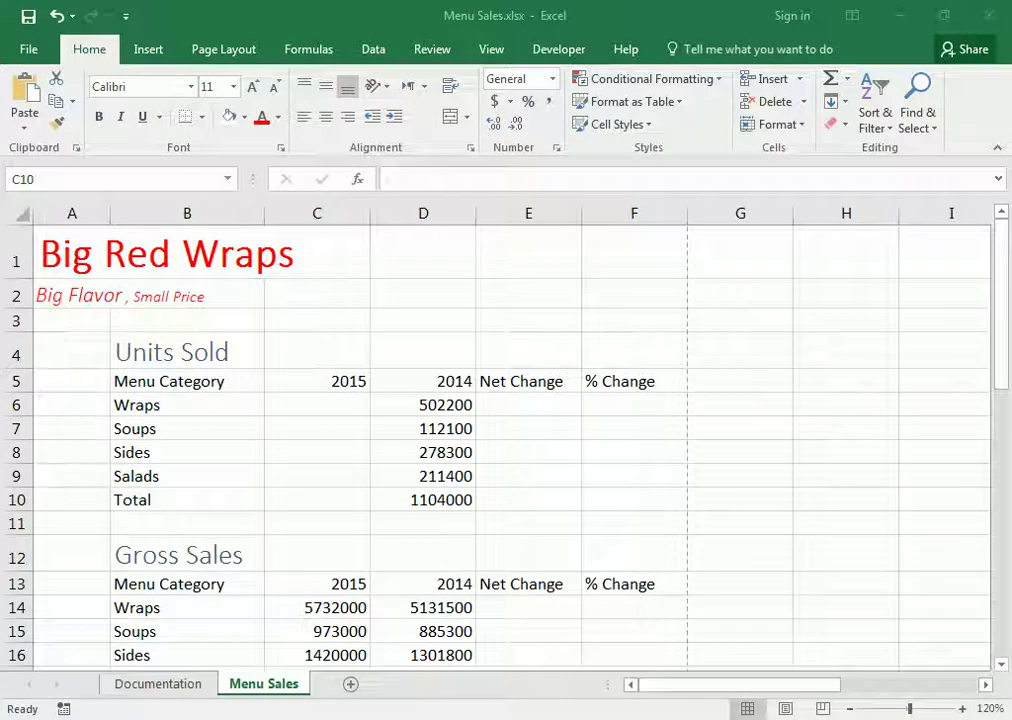
# Step: Select the Units Sold table B5:F10 in Excel to inspect it, then return to Word
pyautogui.click(187, 405)
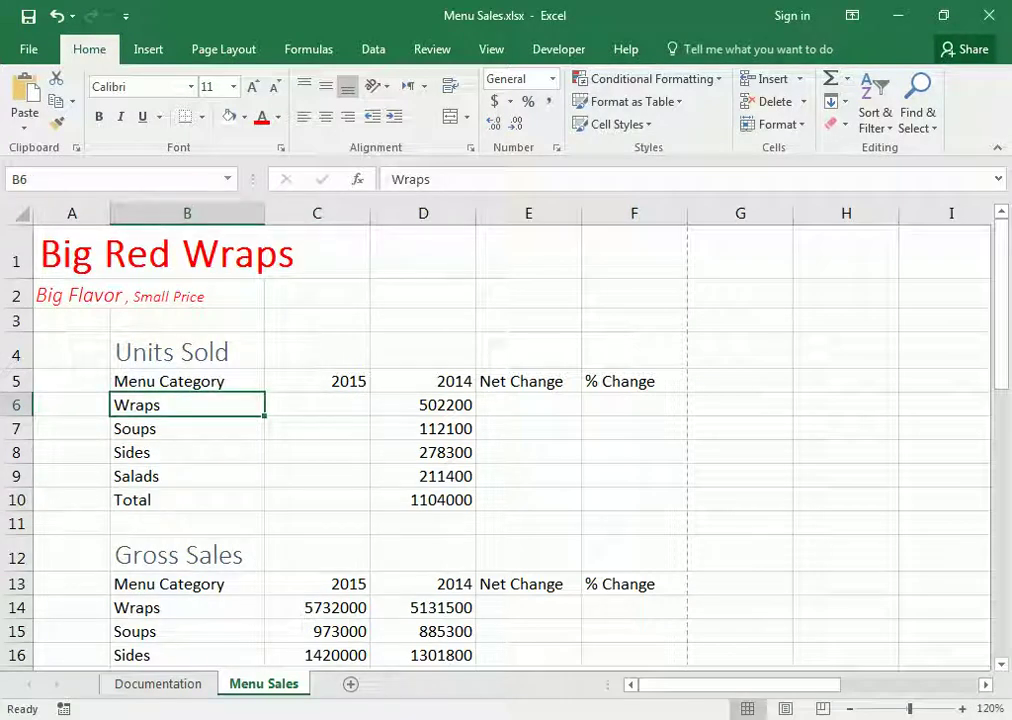
pyautogui.moveTo(187, 381); pyautogui.dragTo(634, 500)
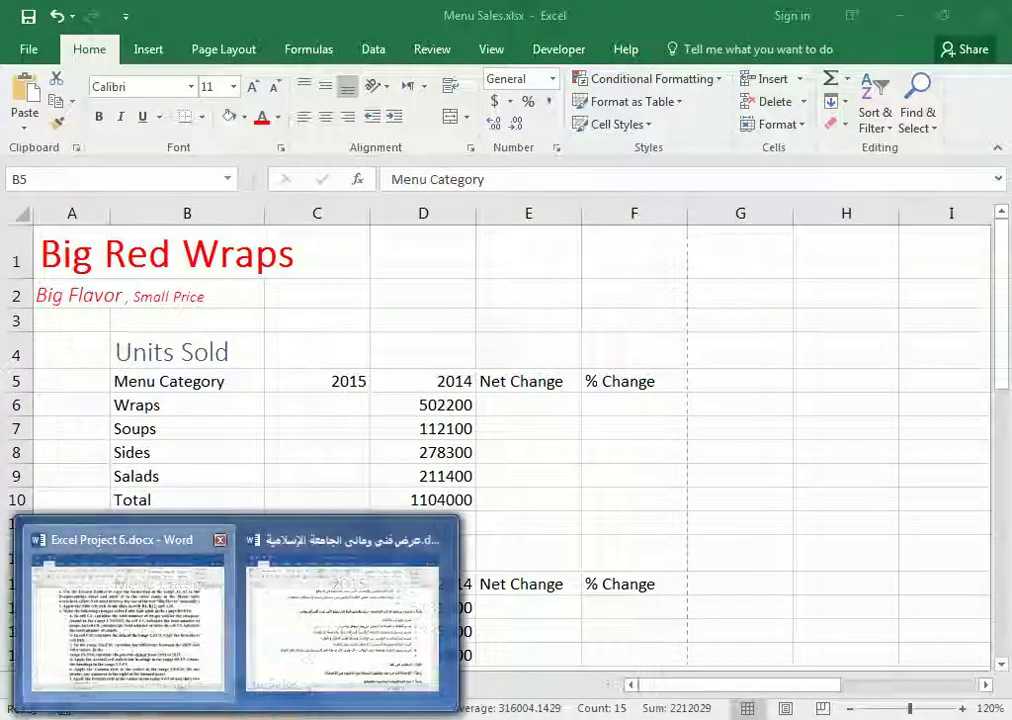
pyautogui.hotkey('alt', 'Tab')
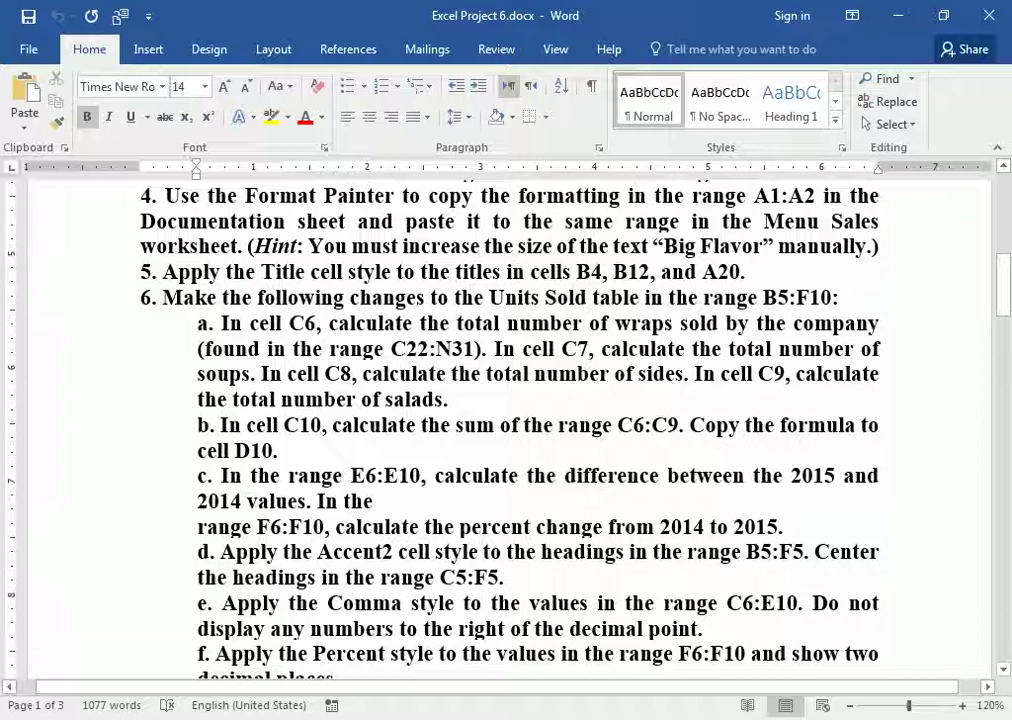
# Step: Read item 6a, select cell C6 in Excel for the wraps total, then go back to Word
pyautogui.doubleClick(210, 322)
pyautogui.click(305, 322)
pyautogui.hotkey('alt', 'Tab')
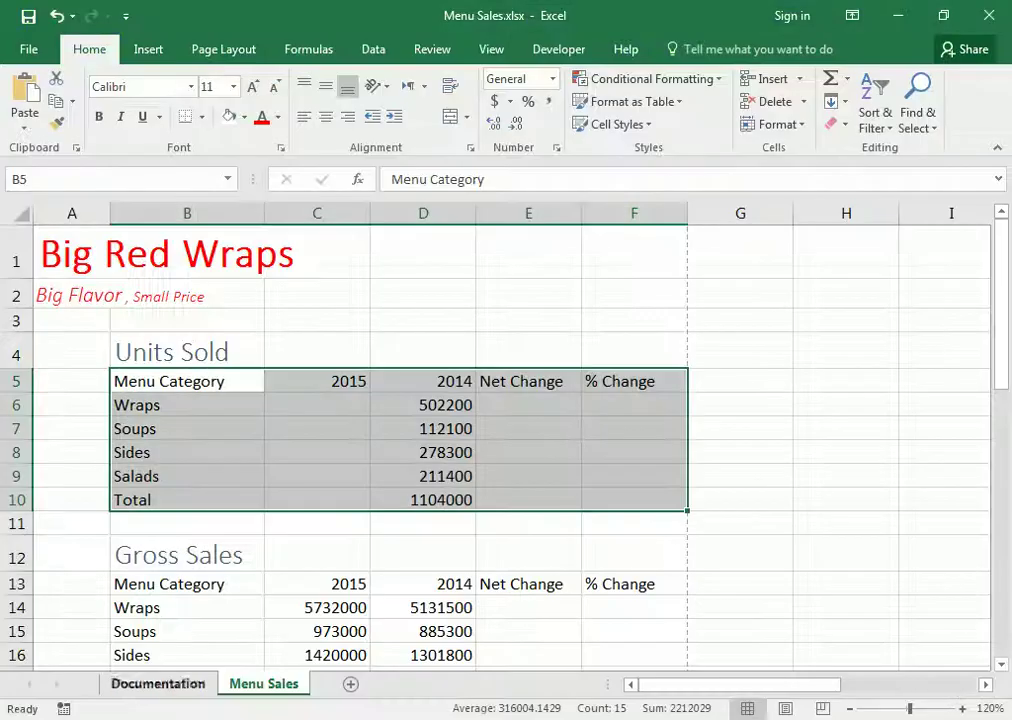
pyautogui.click(317, 405)
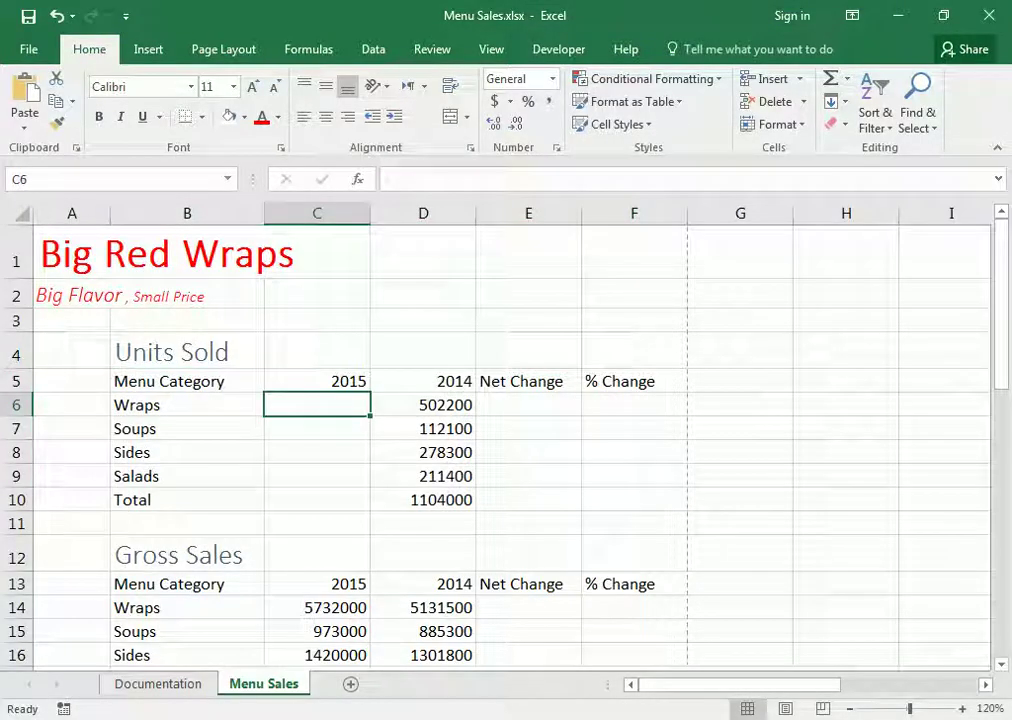
pyautogui.click(20, 179)
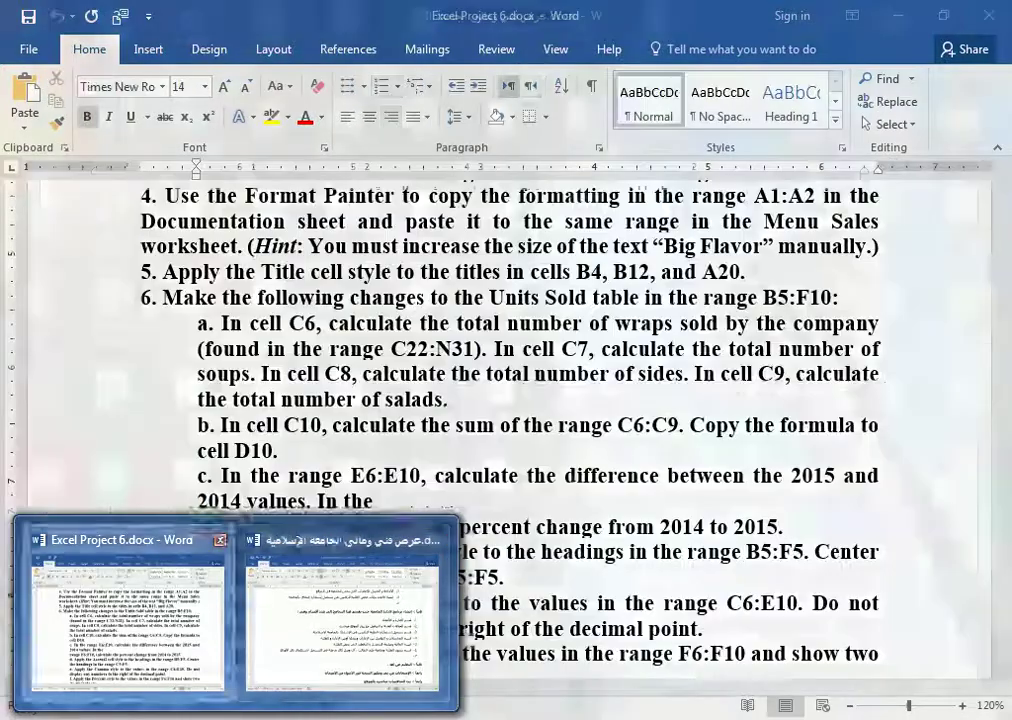
pyautogui.click(124, 621)
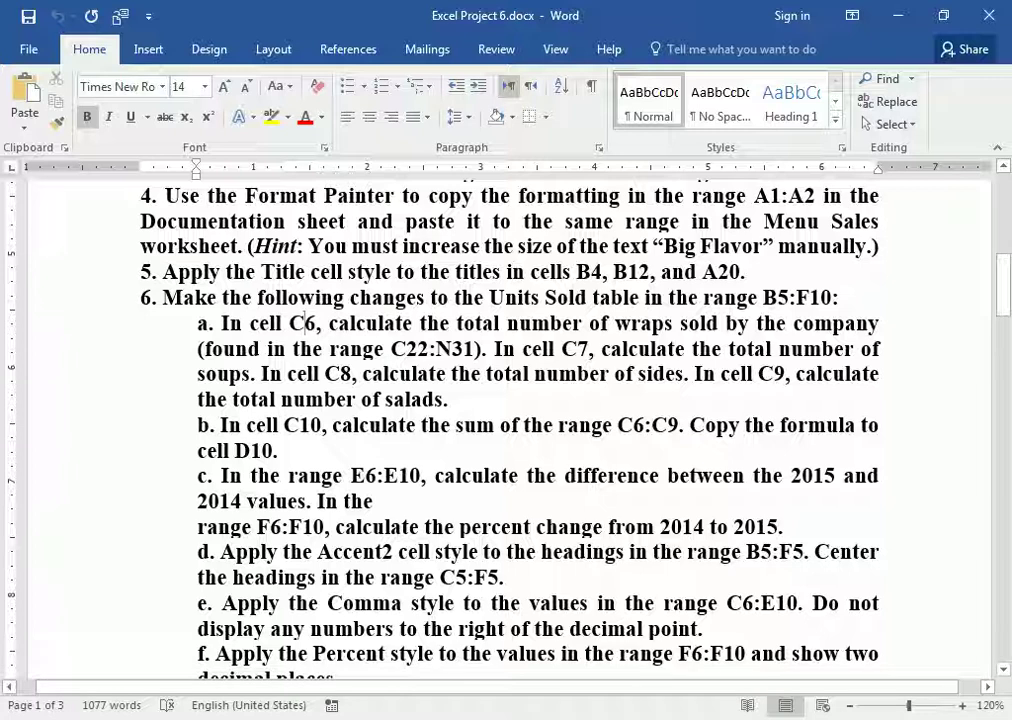
# Step: Highlight the range C22:N31 in item 6a, then return to the Menu Sales workbook
pyautogui.doubleClick(643, 323)
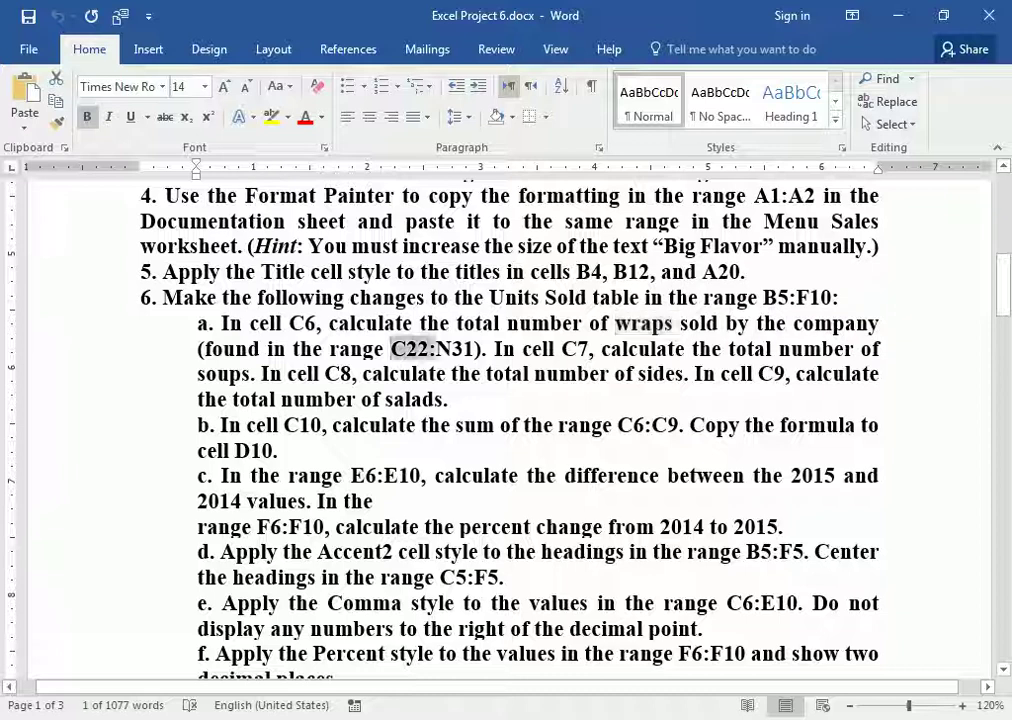
pyautogui.moveTo(391, 349); pyautogui.dragTo(474, 349)
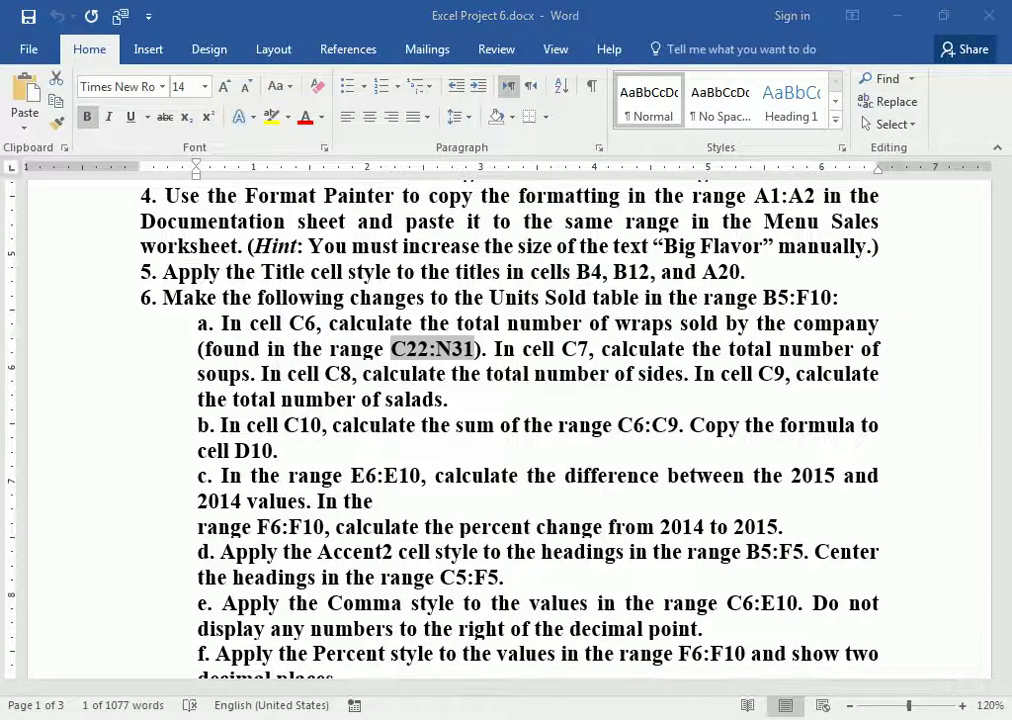
pyautogui.hotkey('alt', 'Tab')
pyautogui.scroll(-2, 500, 440)
pyautogui.scroll(-1, 500, 440)
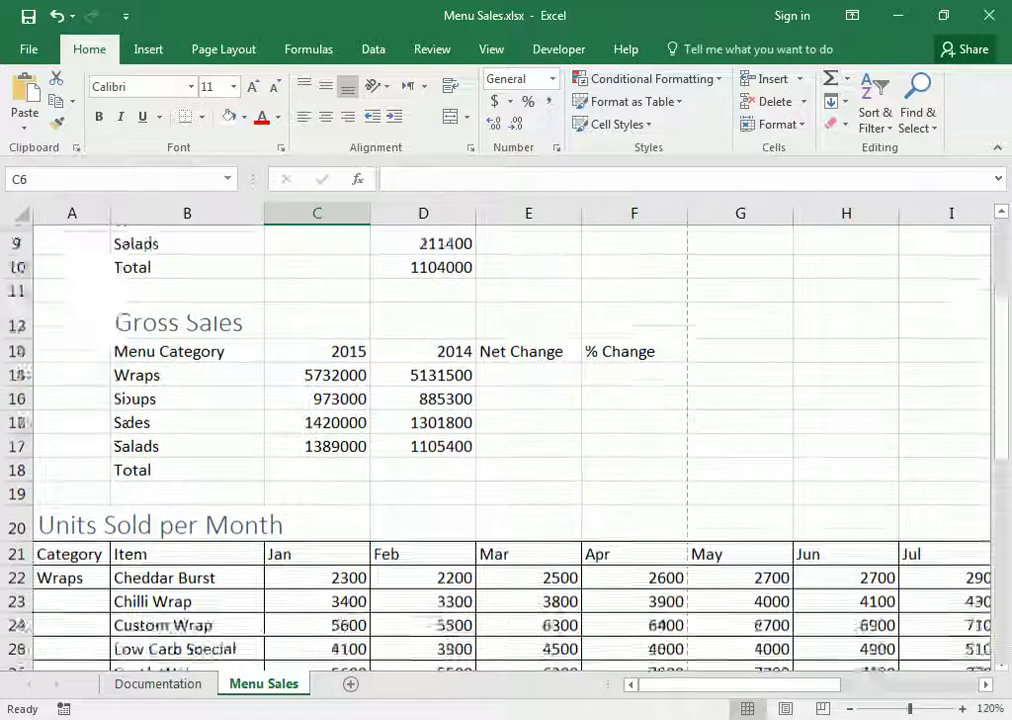
pyautogui.scroll(2, 500, 440)
pyautogui.scroll(-2, 500, 440)
pyautogui.scroll(-1, 500, 440)
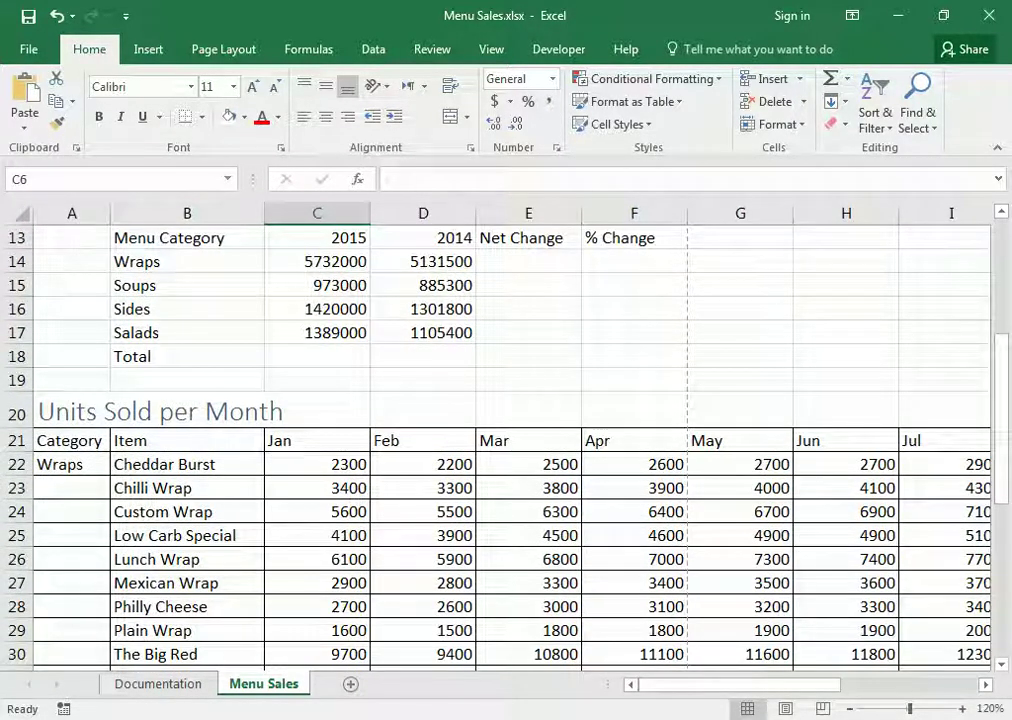
pyautogui.moveTo(317, 464)
pyautogui.mouseDown()
pyautogui.moveTo(317, 668)
pyautogui.moveTo(945, 606)
pyautogui.moveTo(880, 594)
pyautogui.moveTo(773, 618)
pyautogui.mouseUp()
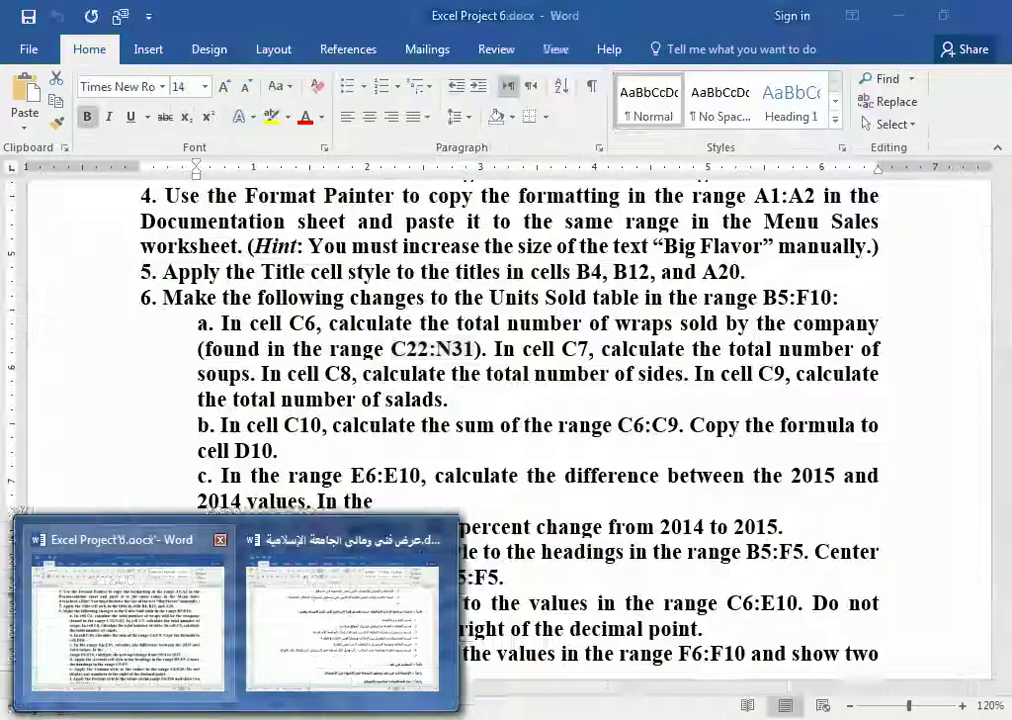
pyautogui.click(110, 610)
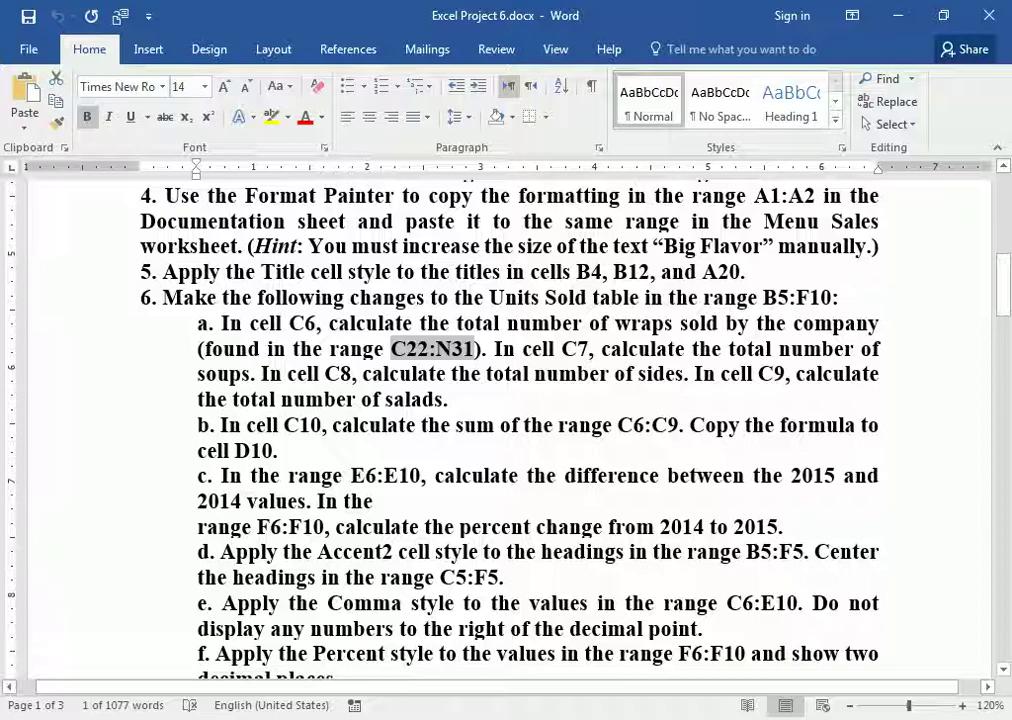
pyautogui.hotkey('alt', 'Tab')
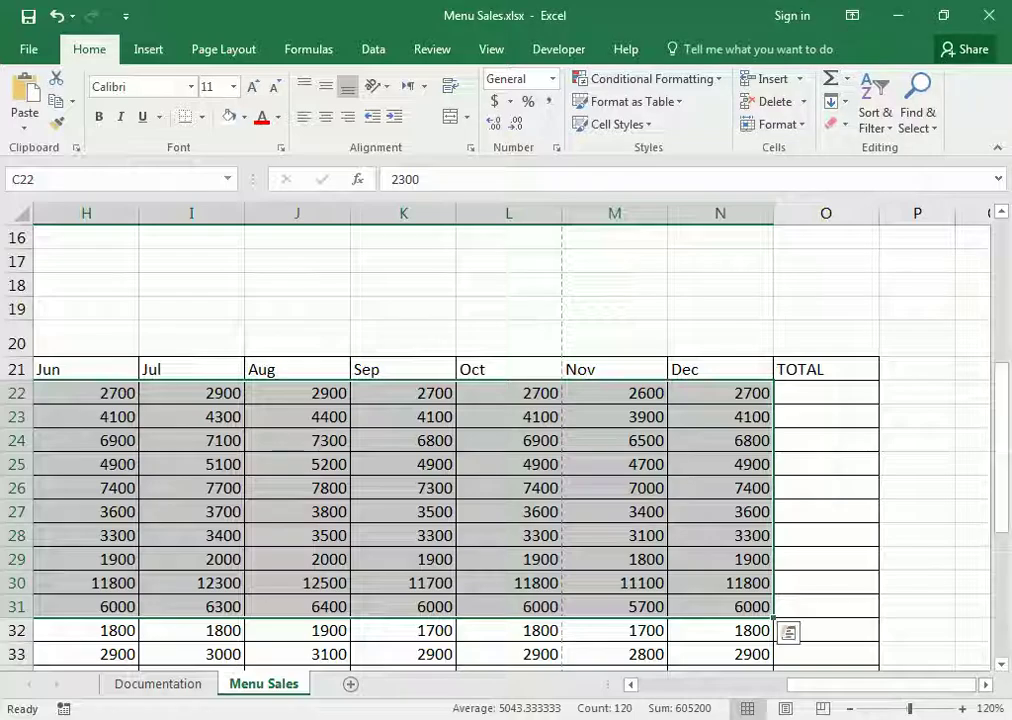
pyautogui.hotkey('ctrl', 'BackSpace')
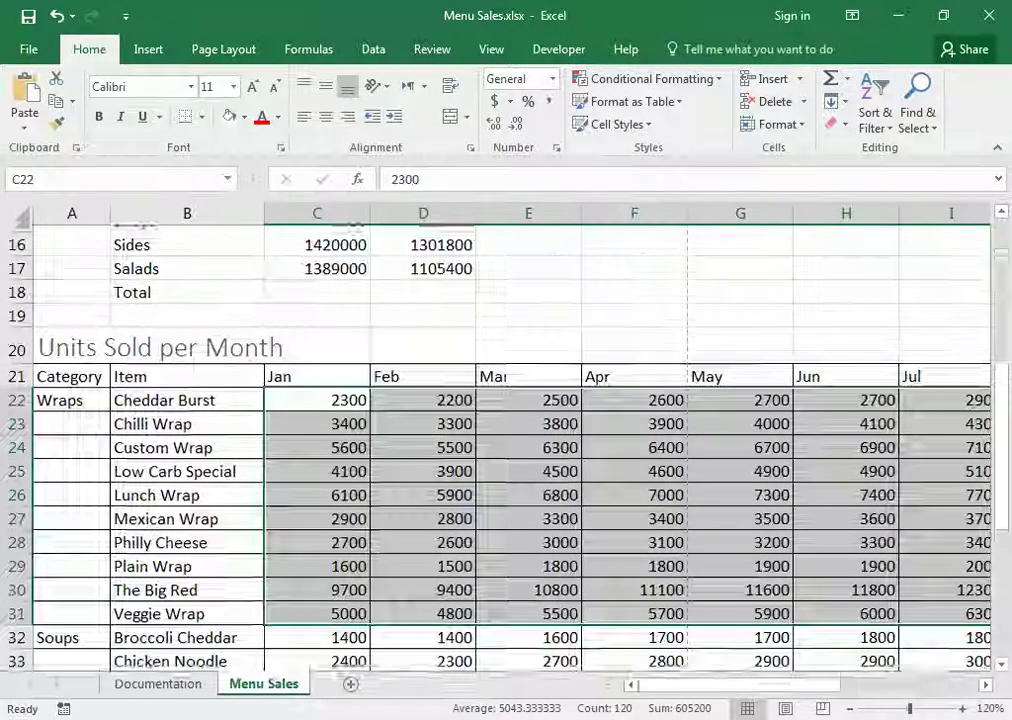
pyautogui.scroll(4, 500, 440)
pyautogui.click(316, 298)
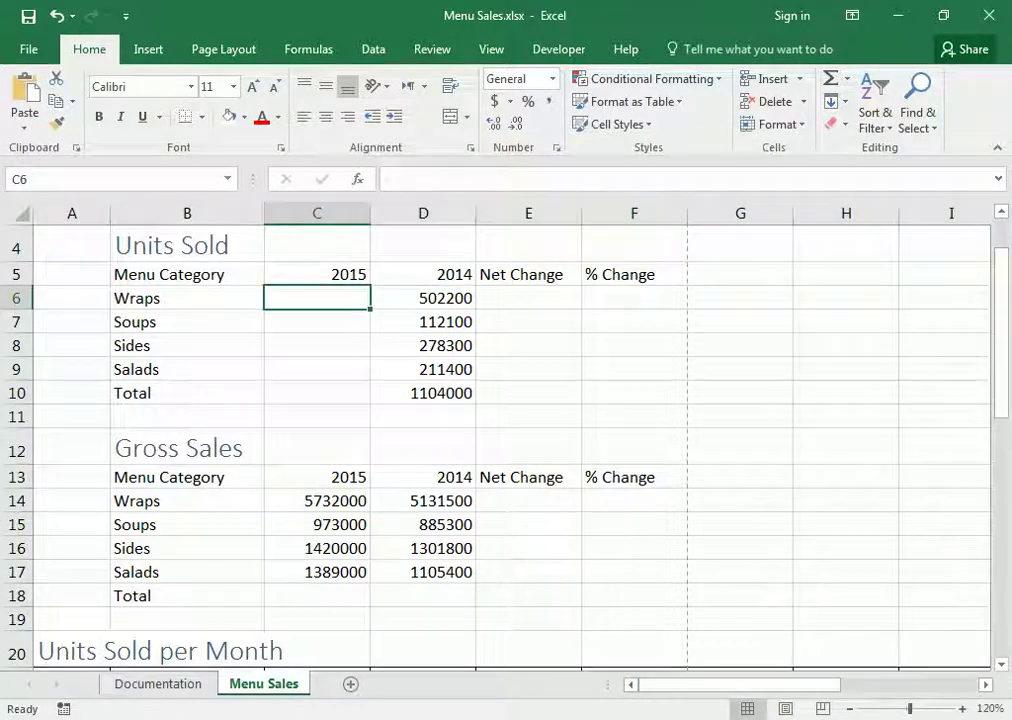
# Step: Enter =SUM(C22:N31) in C6 with AutoSum, giving the 2015 wraps total 605200
pyautogui.click(846, 78)
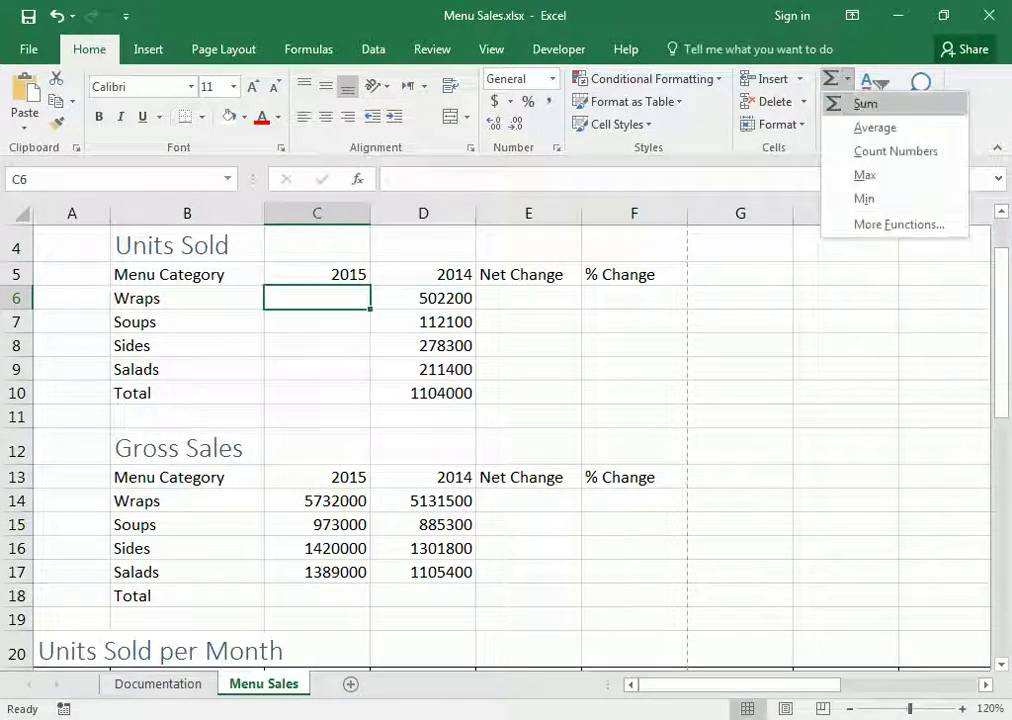
pyautogui.press('Escape')
pyautogui.hotkey('alt', '=')
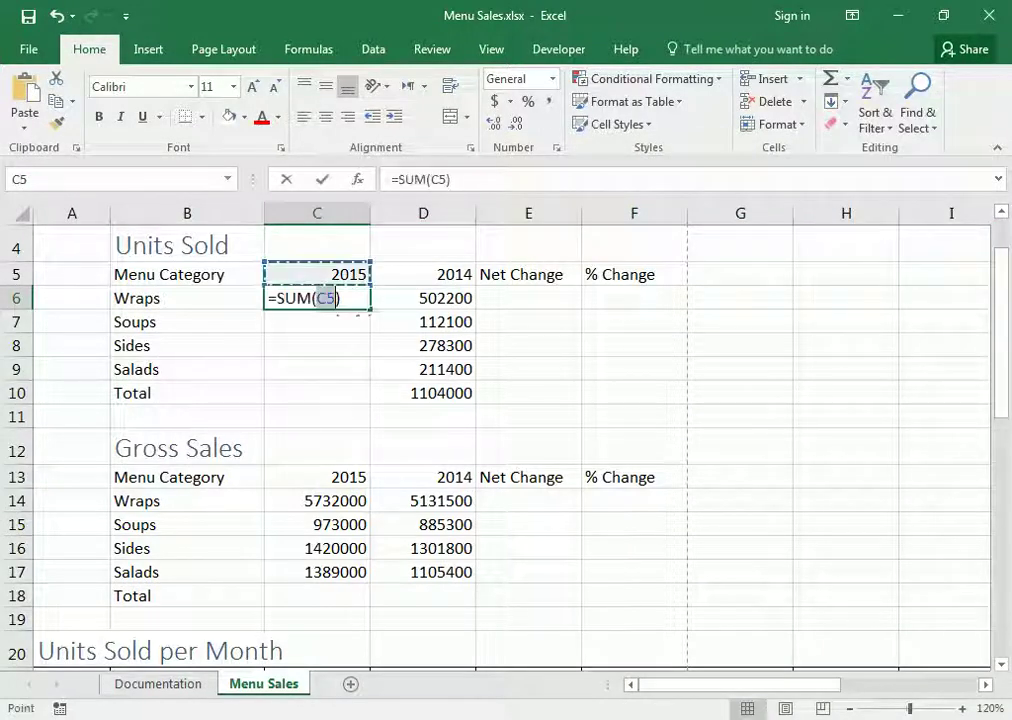
pyautogui.scroll(-2, 500, 440)
pyautogui.moveTo(317, 548)
pyautogui.mouseDown()
pyautogui.moveTo(315, 630)
pyautogui.moveTo(315, 585)
pyautogui.moveTo(990, 600)
pyautogui.moveTo(940, 592)
pyautogui.mouseUp()
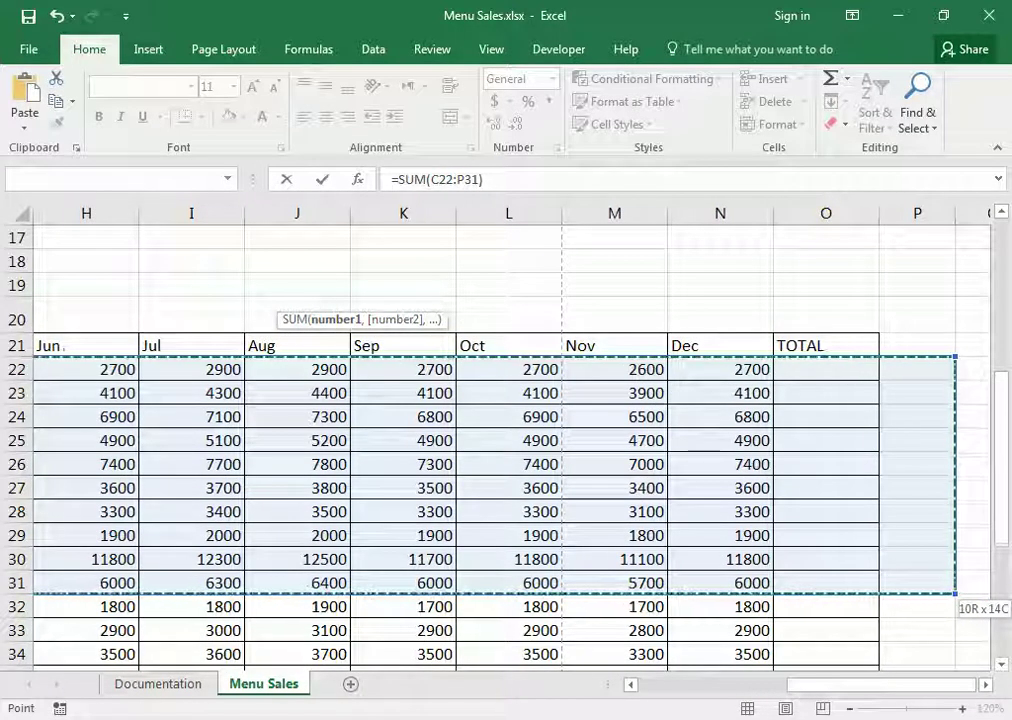
pyautogui.moveTo(950, 594); pyautogui.dragTo(770, 594)
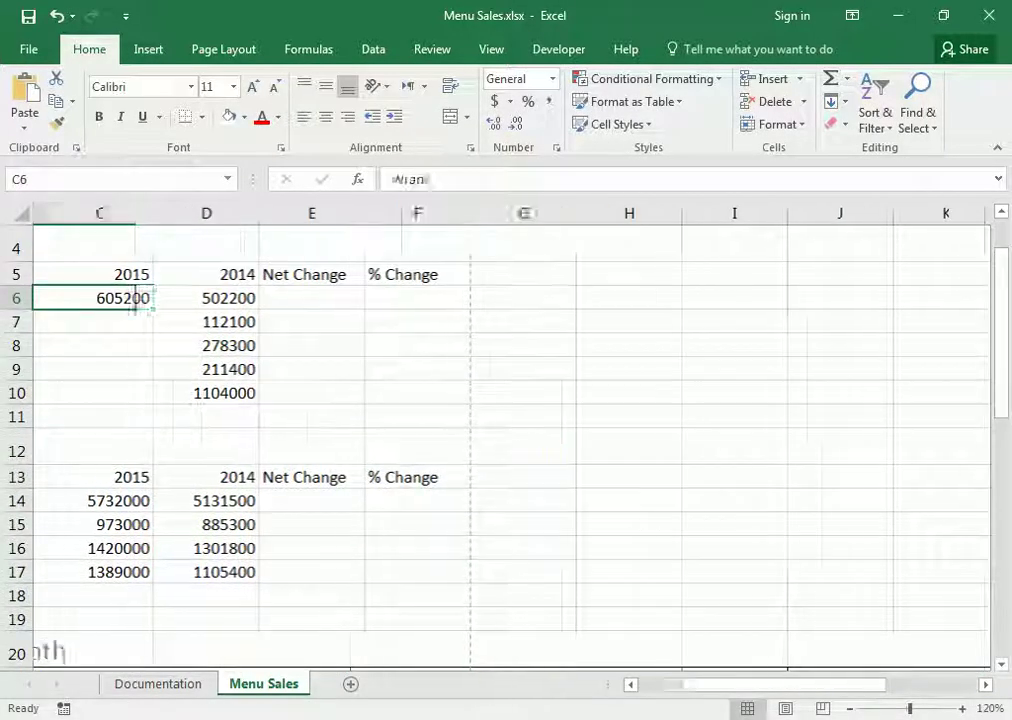
pyautogui.press('Down')
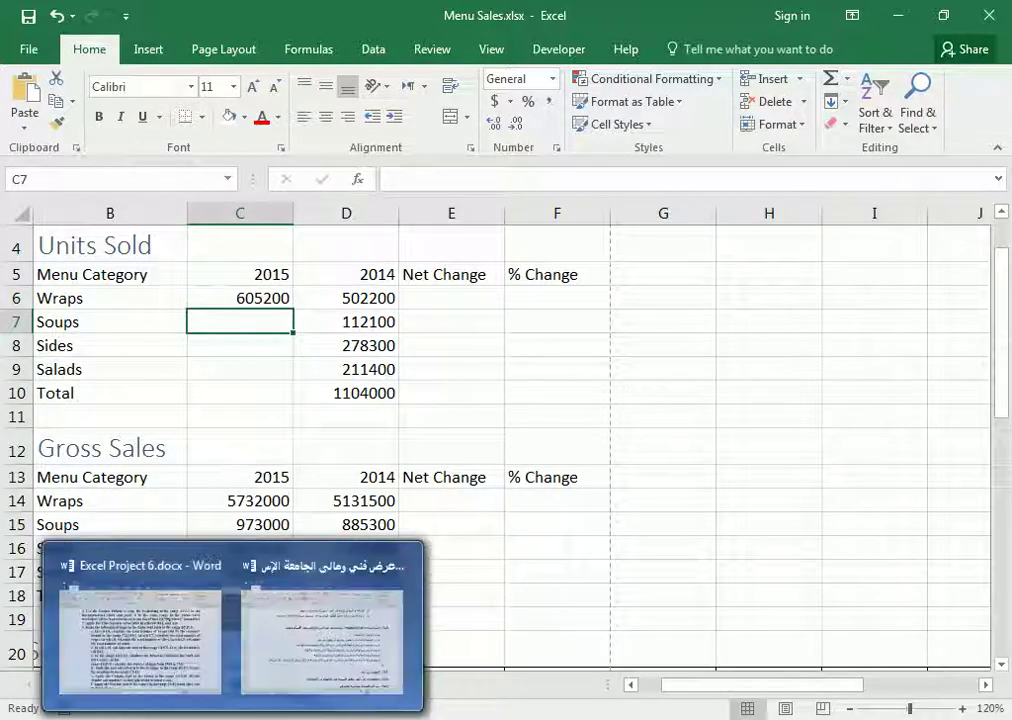
# Step: Check the C22:N31 and C8 references in step 6a of the instructions, then return to Excel
pyautogui.hotkey('alt', 'Tab')
pyautogui.doubleClick(432, 348)
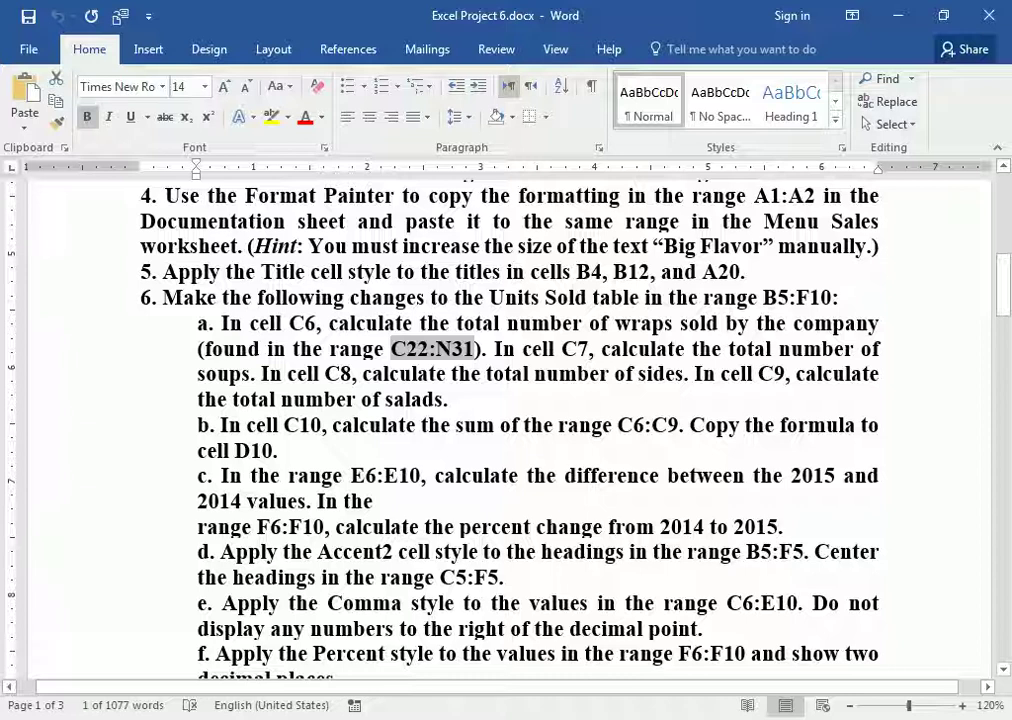
pyautogui.doubleClick(338, 373)
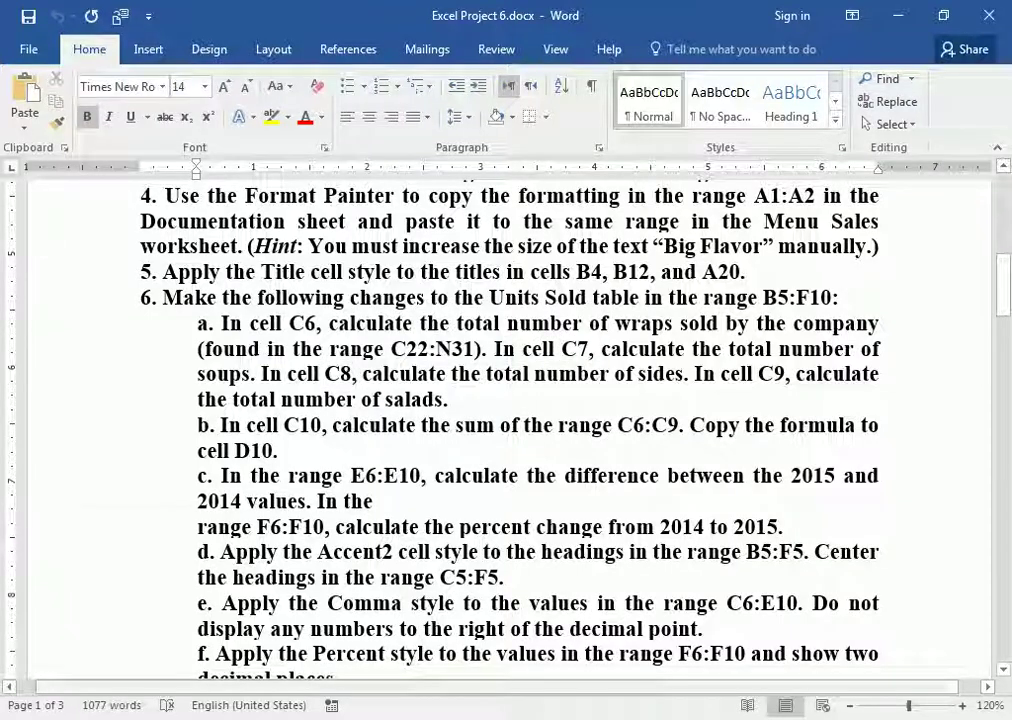
pyautogui.hotkey('alt', 'Tab')
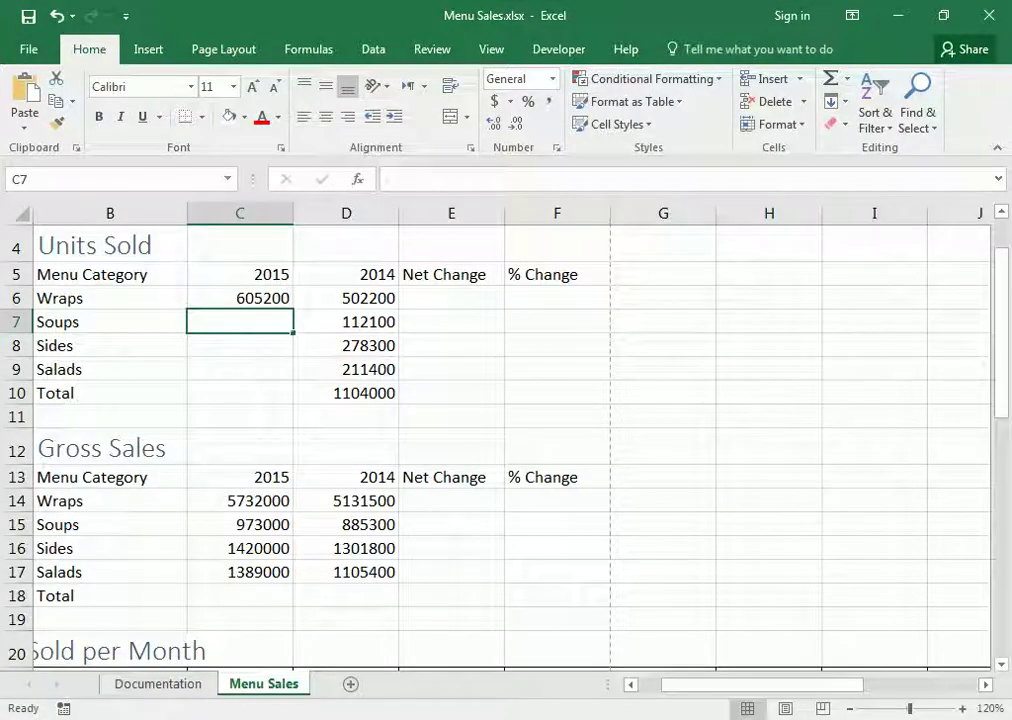
# Step: Start =SUM( in C7 and move the reference to the first soup value, C32
pyautogui.write('=sum')
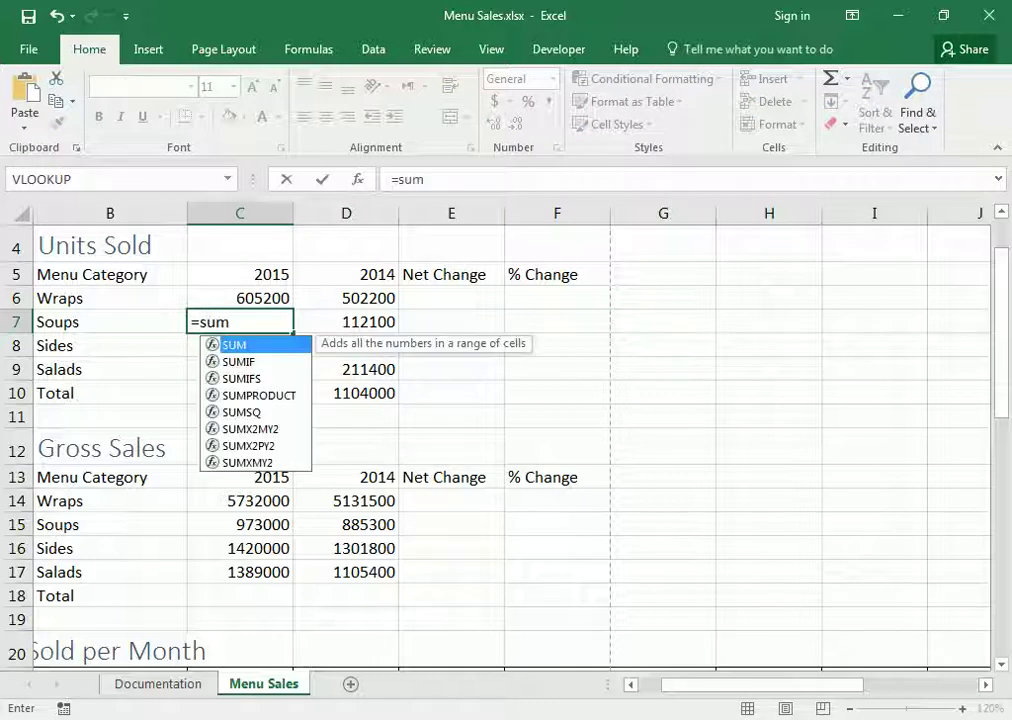
pyautogui.write('(')
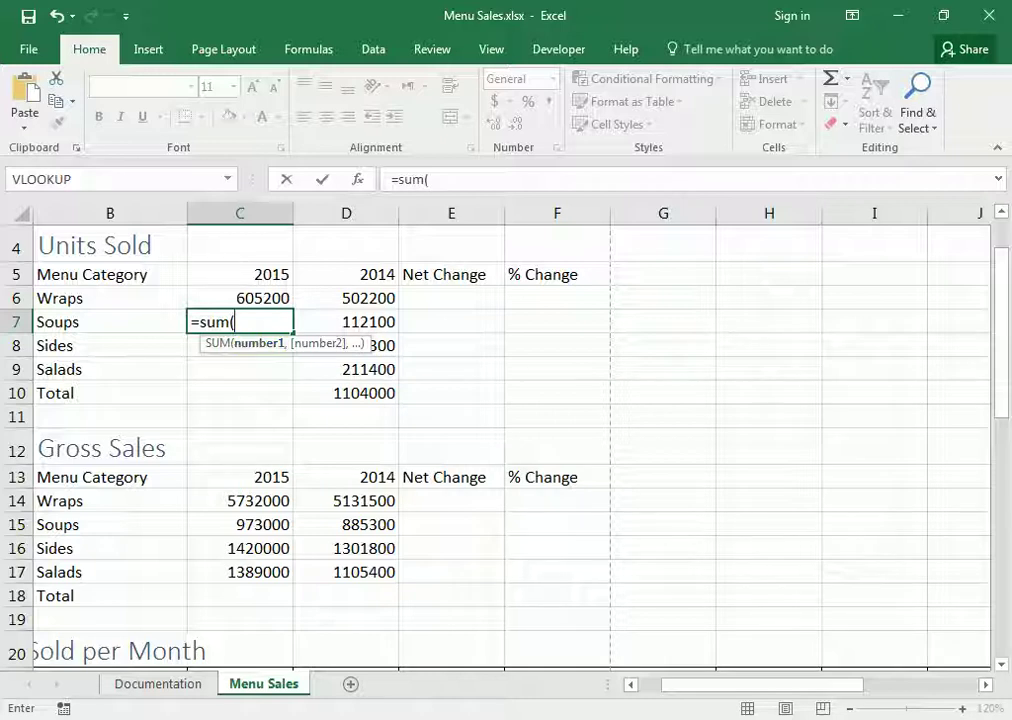
pyautogui.press('Down')
pyautogui.press('Down')
pyautogui.press('Down')
pyautogui.press('Down')
pyautogui.press('Down')
pyautogui.press('Down')
pyautogui.press('Down')
pyautogui.press('Down')
pyautogui.press('Down')
pyautogui.press('Down')
pyautogui.press('Down')
pyautogui.press('Down')
pyautogui.press('Down')
pyautogui.press('Down')
pyautogui.press('Down')
pyautogui.press('Down')
pyautogui.press('Down')
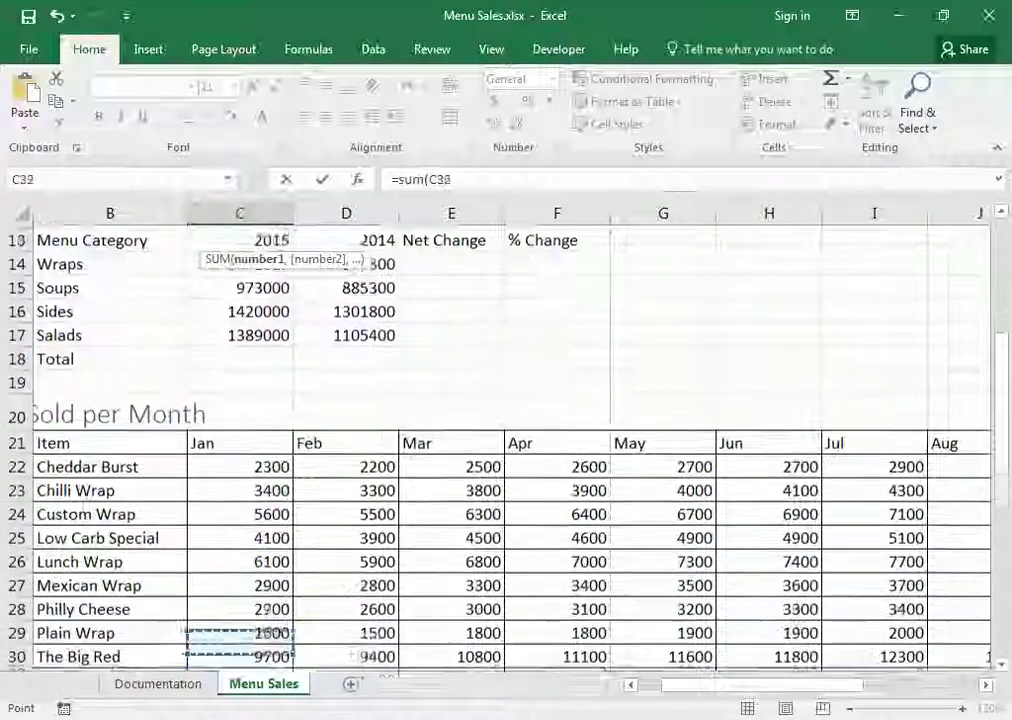
pyautogui.press('Down')
pyautogui.press('Down')
pyautogui.press('Down')
pyautogui.press('Down')
pyautogui.press('Down')
pyautogui.press('Down')
pyautogui.press('Down')
pyautogui.press('Down')
pyautogui.press('Down')
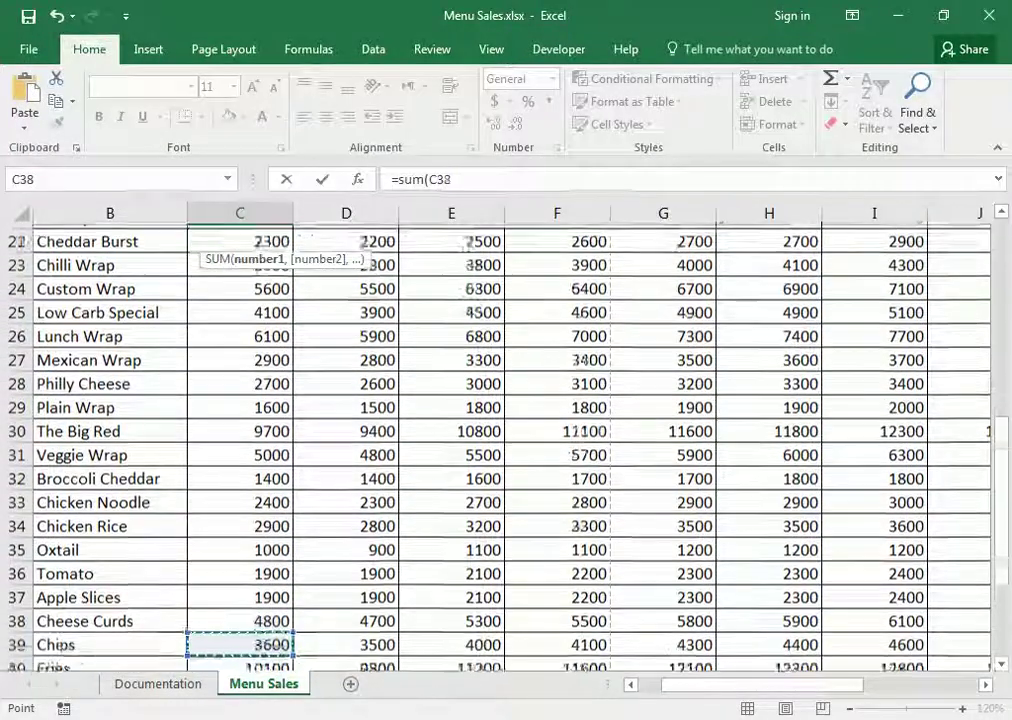
pyautogui.press('Down')
pyautogui.press('Down')
pyautogui.press('Down')
pyautogui.press('Left')
pyautogui.press('Left')
pyautogui.press('Right')
pyautogui.press('Up')
pyautogui.press('Up')
pyautogui.press('Up')
pyautogui.press('Up')
pyautogui.press('Up')
pyautogui.press('Up')
pyautogui.press('Up')
pyautogui.press('Up')
pyautogui.press('Up')
pyautogui.press('Up')
pyautogui.press('Up')
pyautogui.press('Right')
pyautogui.press('Down')
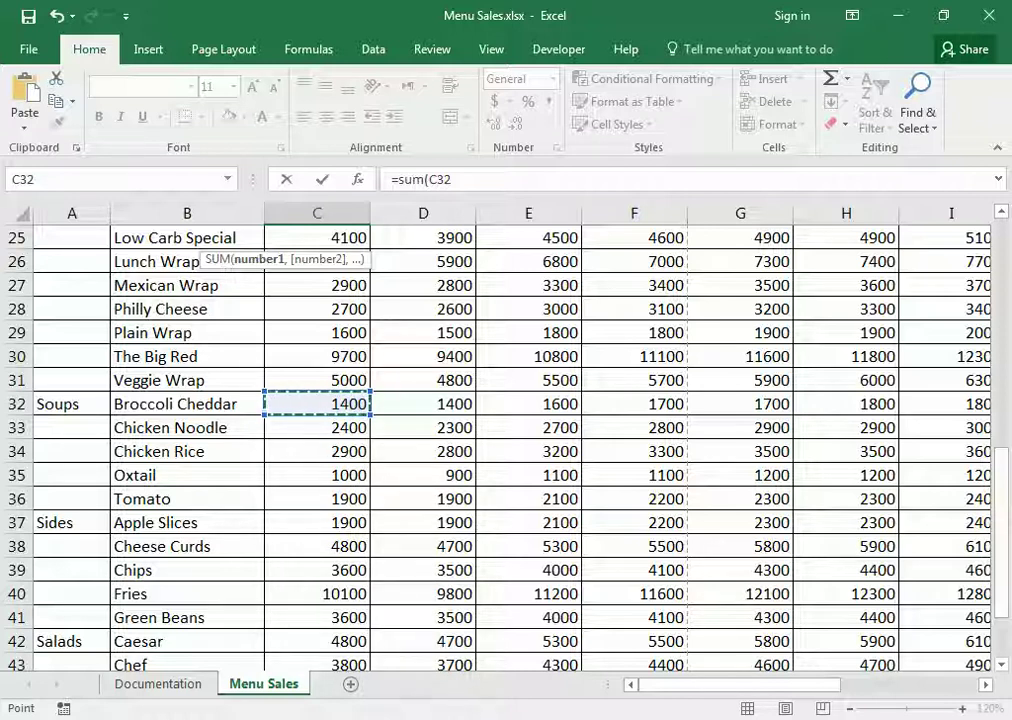
# Step: Extend the range to C32:N36 and complete the soups total, 134500
pyautogui.hotkey('shift', 'Down')
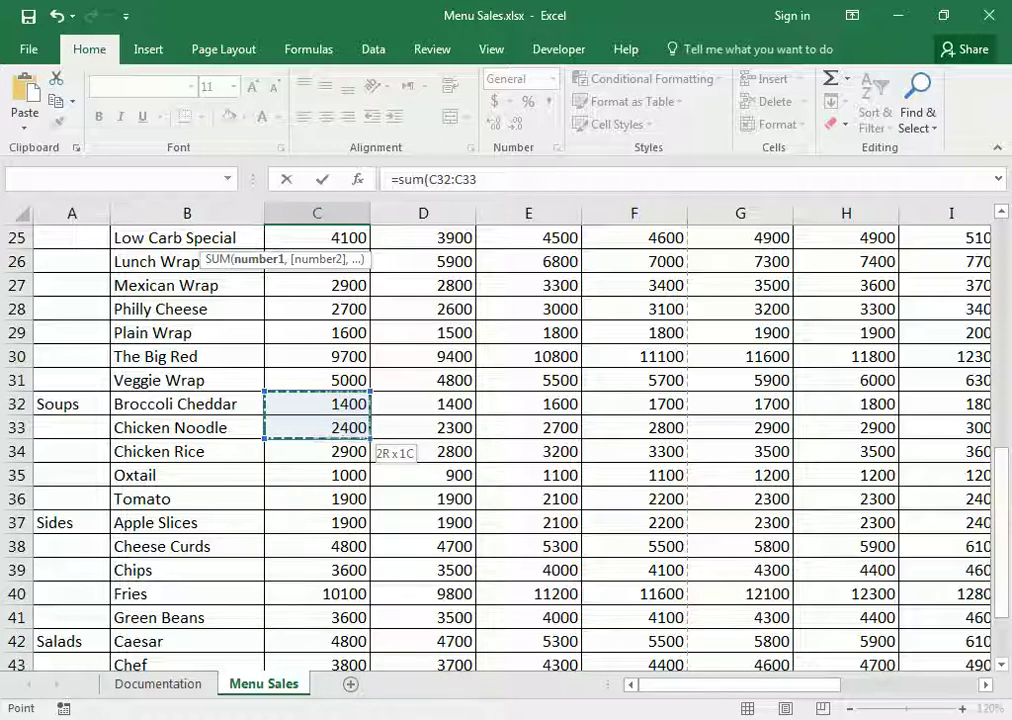
pyautogui.hotkey('shift', 'Down')
pyautogui.hotkey('shift', 'Down')
pyautogui.hotkey('shift', 'Down')
pyautogui.hotkey('shift', 'Right')
pyautogui.hotkey('shift', 'Right')
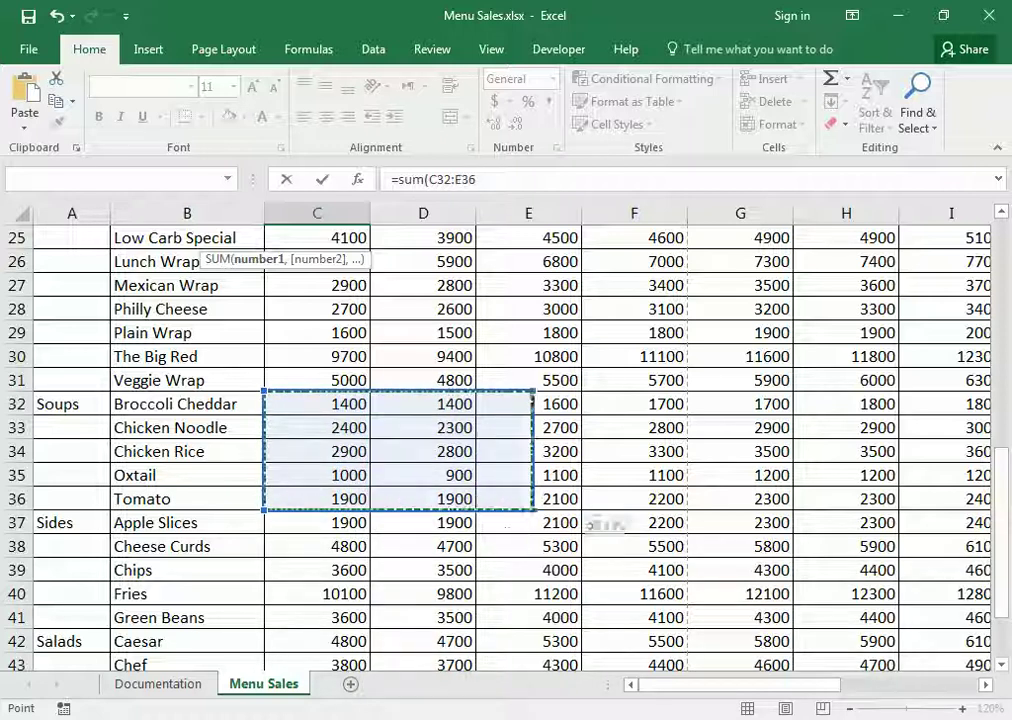
pyautogui.hotkey('shift', 'Right')
pyautogui.hotkey('shift', 'Right')
pyautogui.hotkey('shift', 'Right')
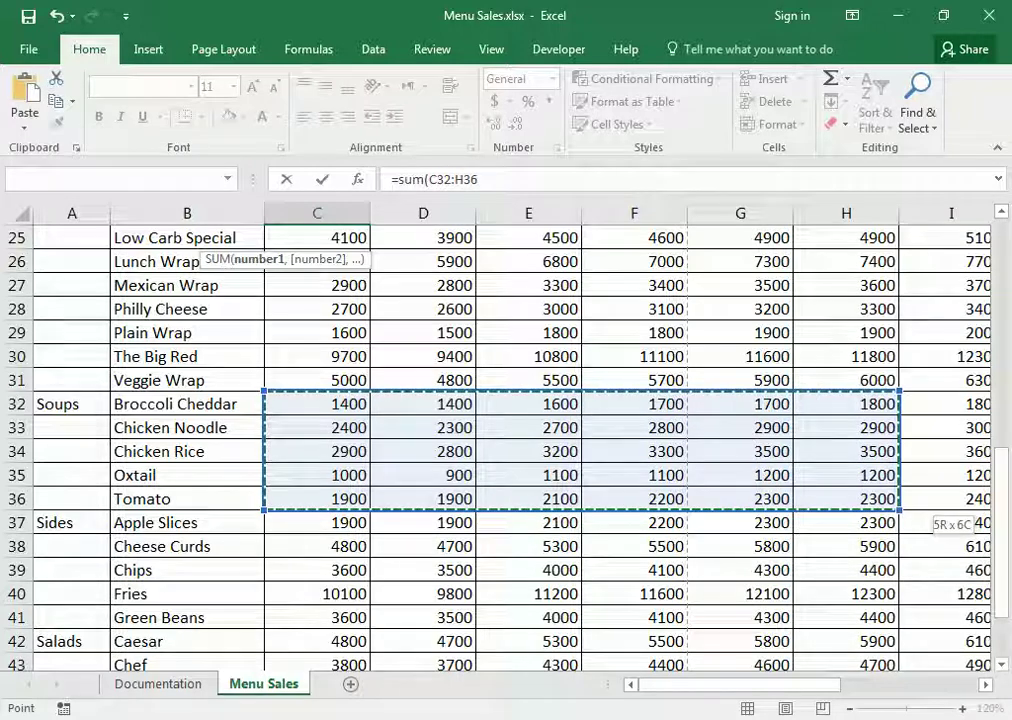
pyautogui.hotkey('shift', 'Right')
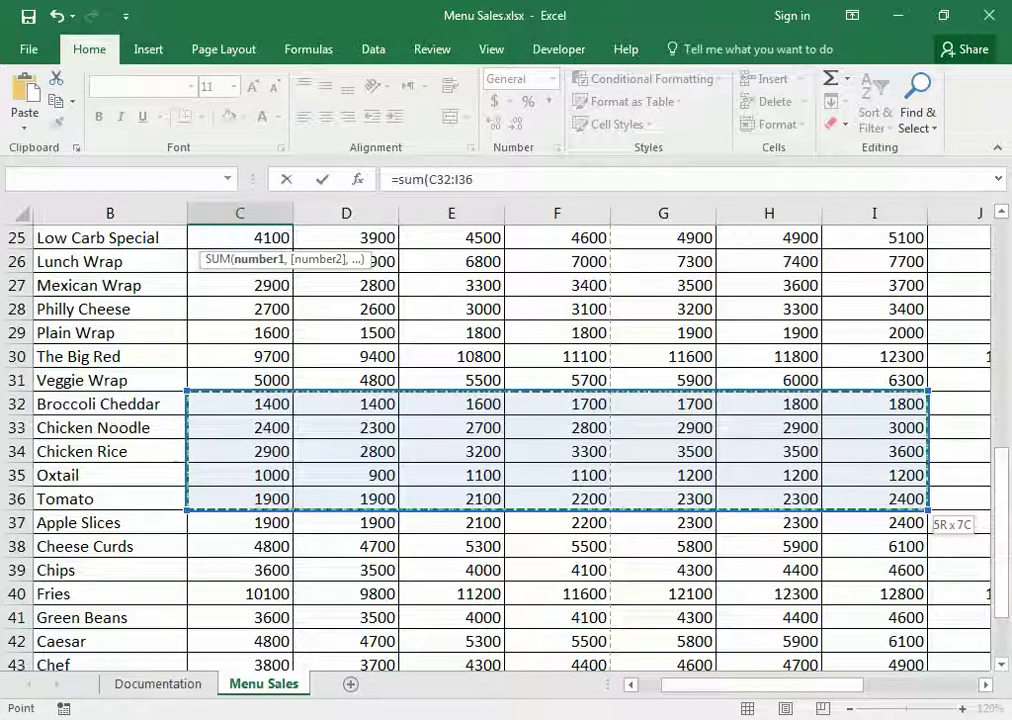
pyautogui.hotkey('shift', 'Right')
pyautogui.hotkey('shift', 'Right')
pyautogui.hotkey('shift', 'Right')
pyautogui.hotkey('shift', 'Right')
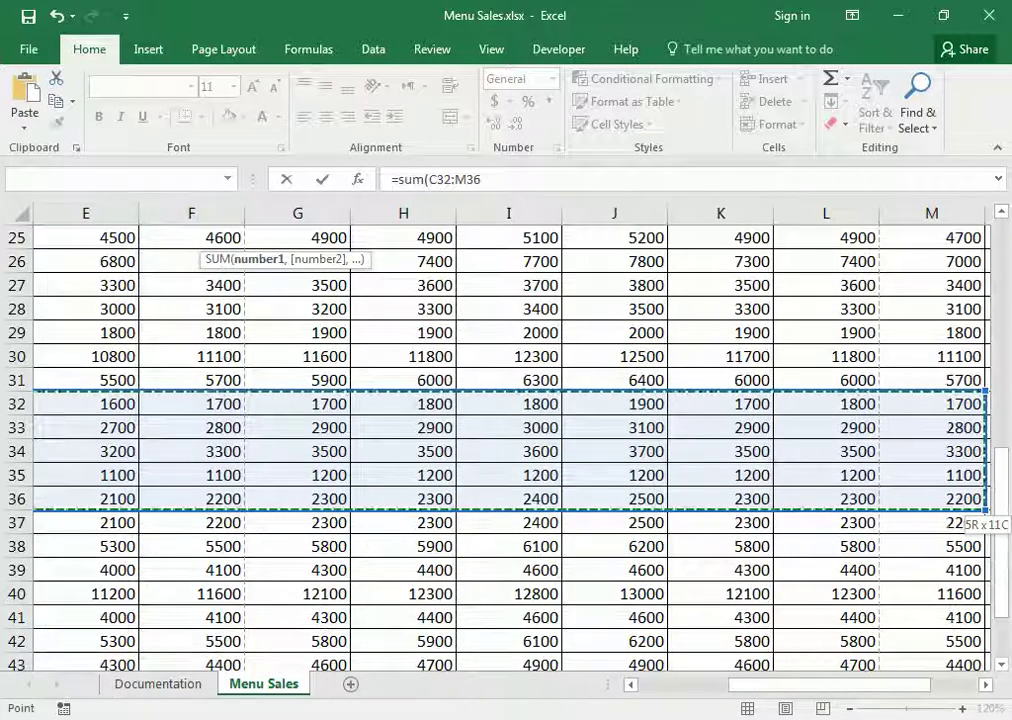
pyautogui.hotkey('shift', 'Right')
pyautogui.hotkey('shift', 'Right')
pyautogui.hotkey('shift', 'Right')
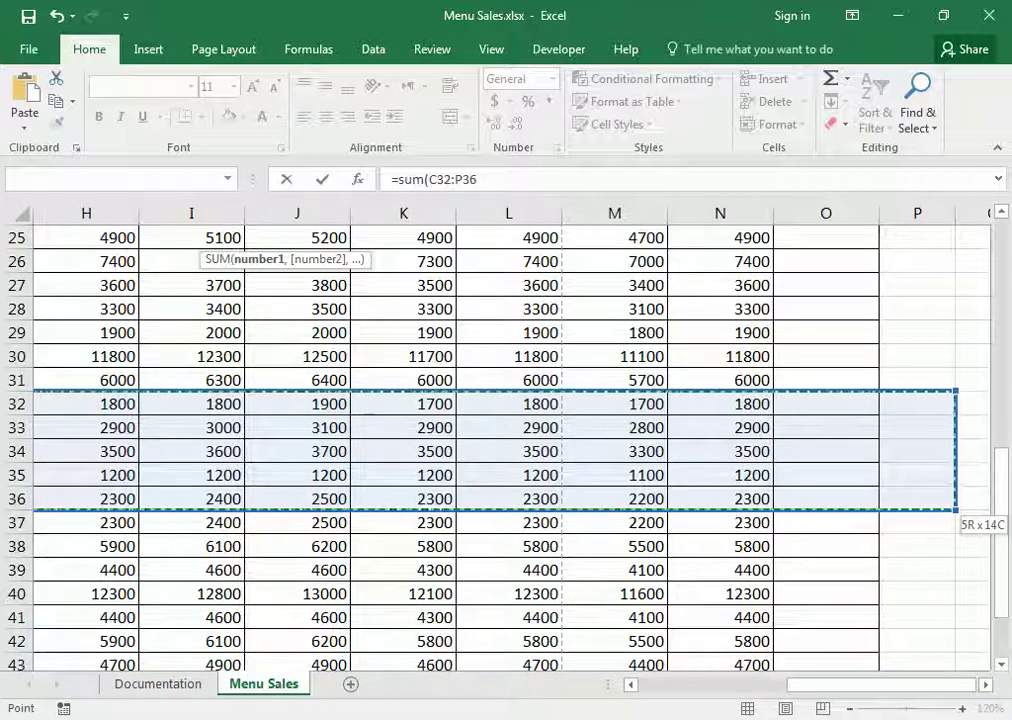
pyautogui.hotkey('shift', 'Left')
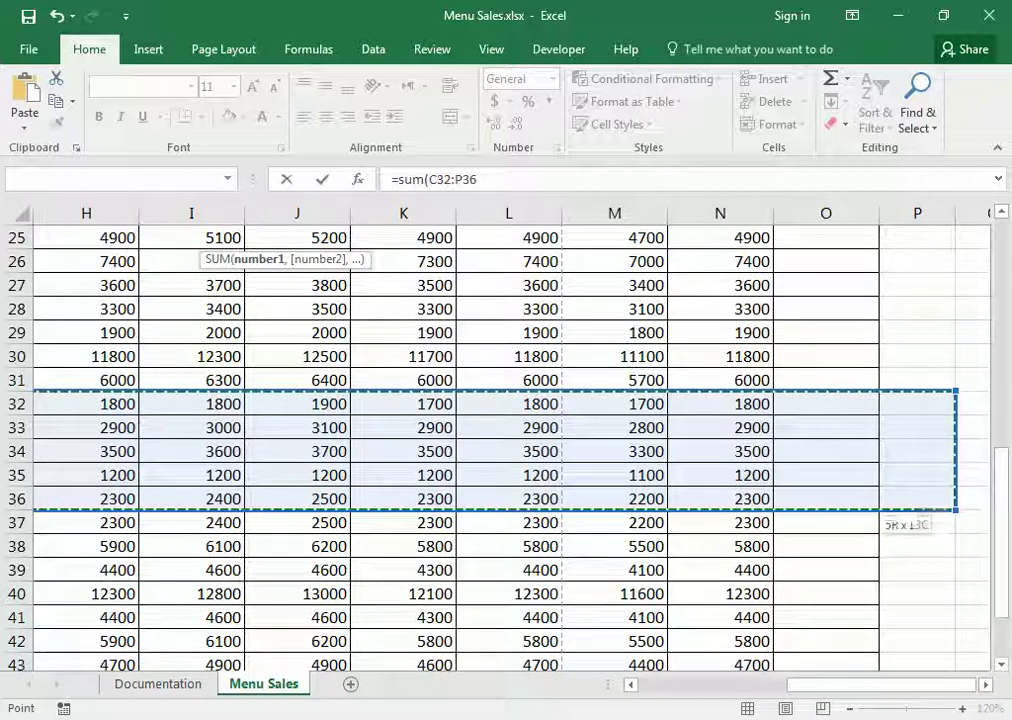
pyautogui.hotkey('shift', 'Left')
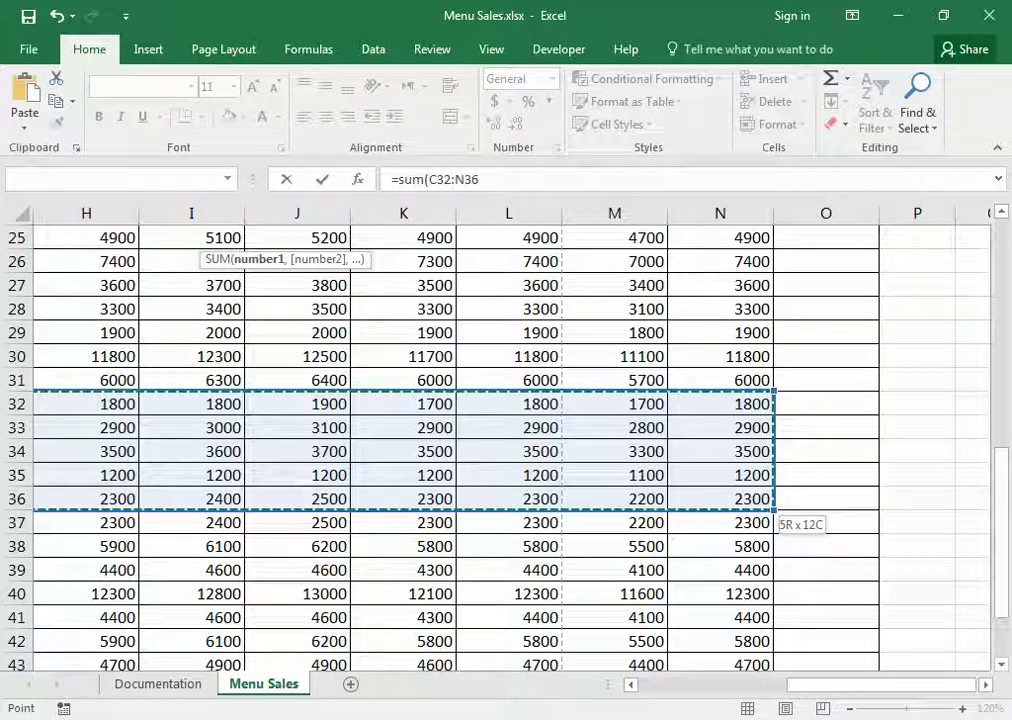
pyautogui.write(')')
pyautogui.press('Return')
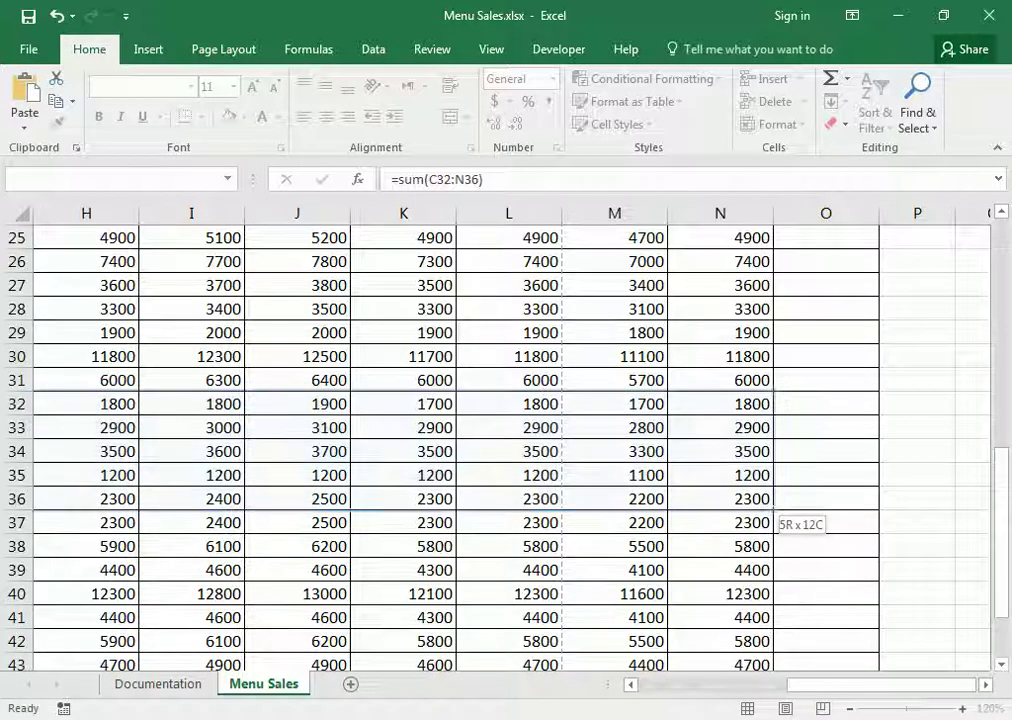
pyautogui.press('Up')
pyautogui.press('Up')
pyautogui.press('Down')
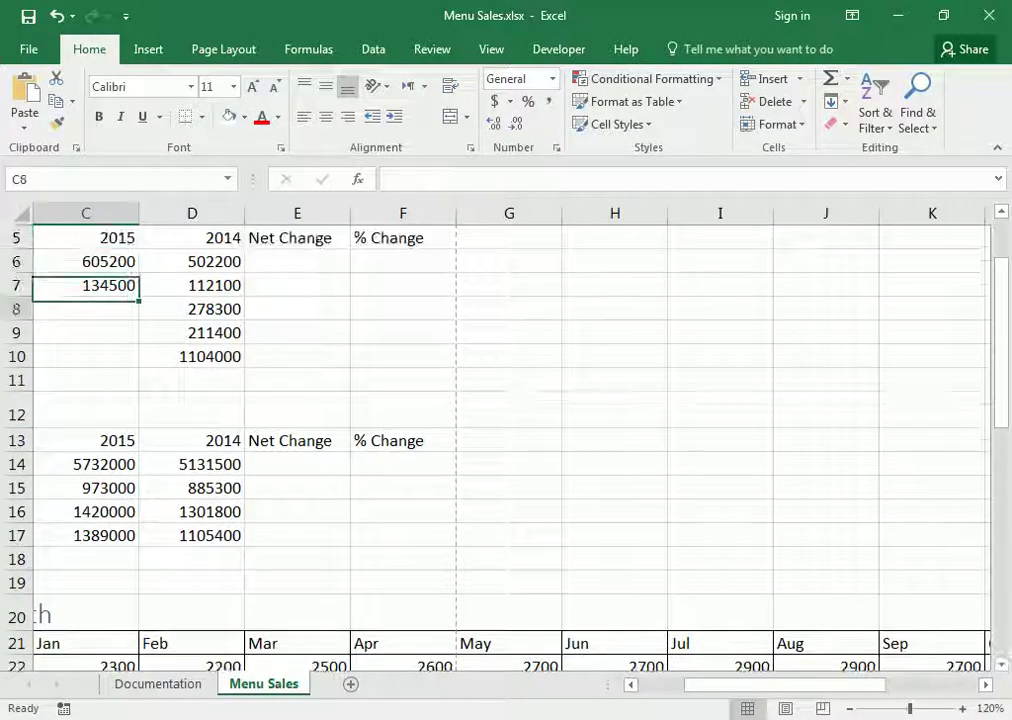
# Step: In C8, begin =SUM( with the reference on C37, the first Sides value
pyautogui.press('Left')
pyautogui.click(240, 309)
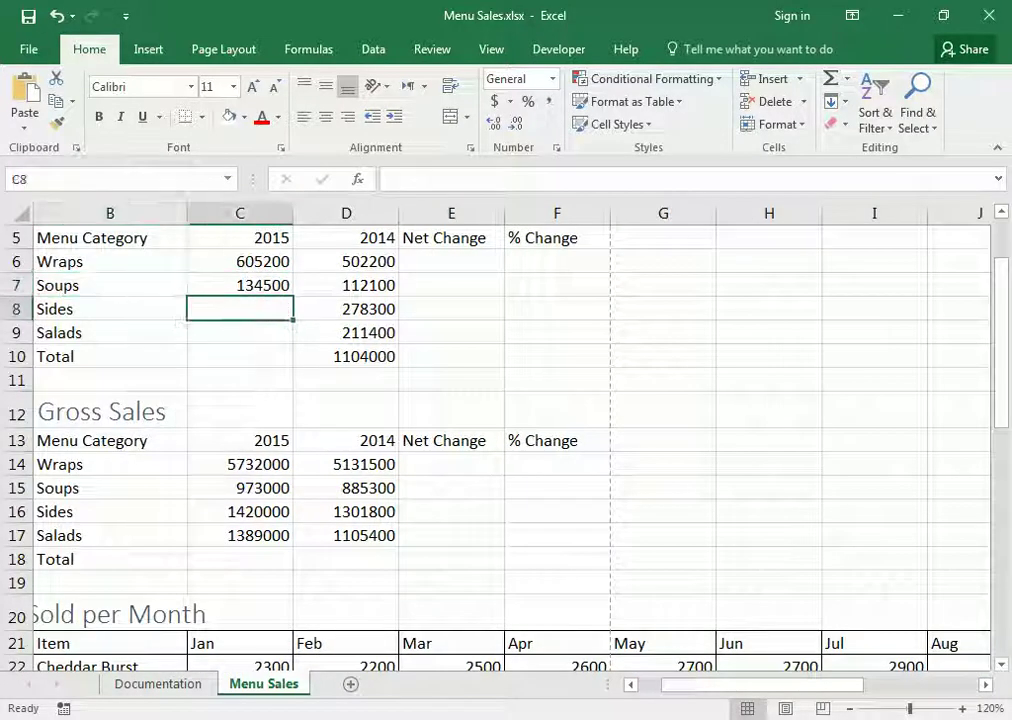
pyautogui.write('=')
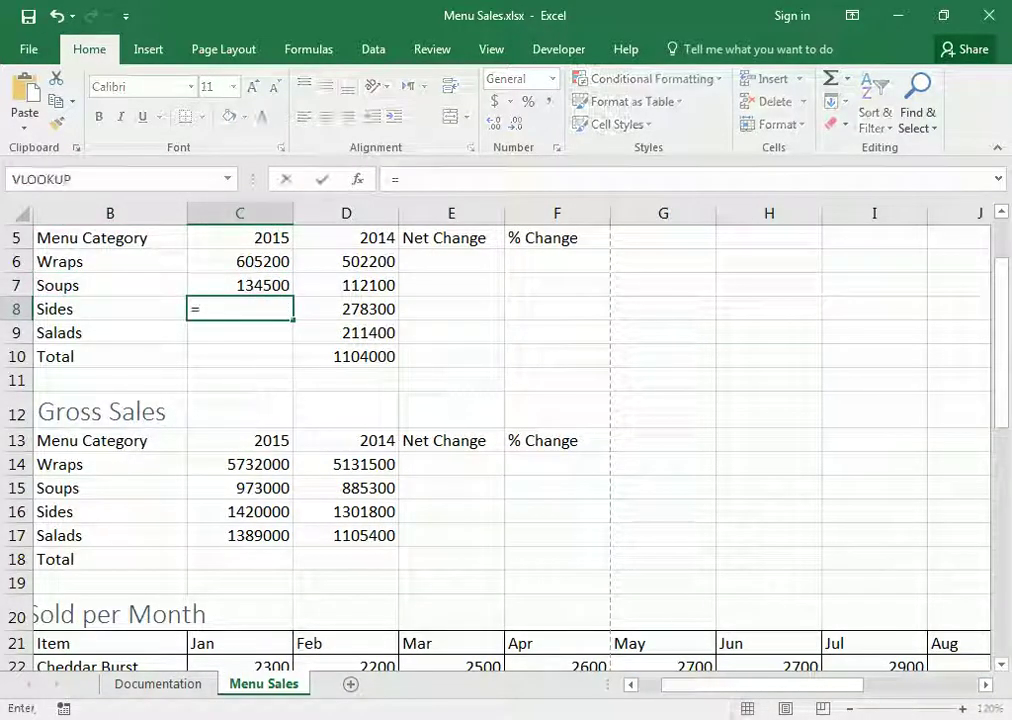
pyautogui.write('su')
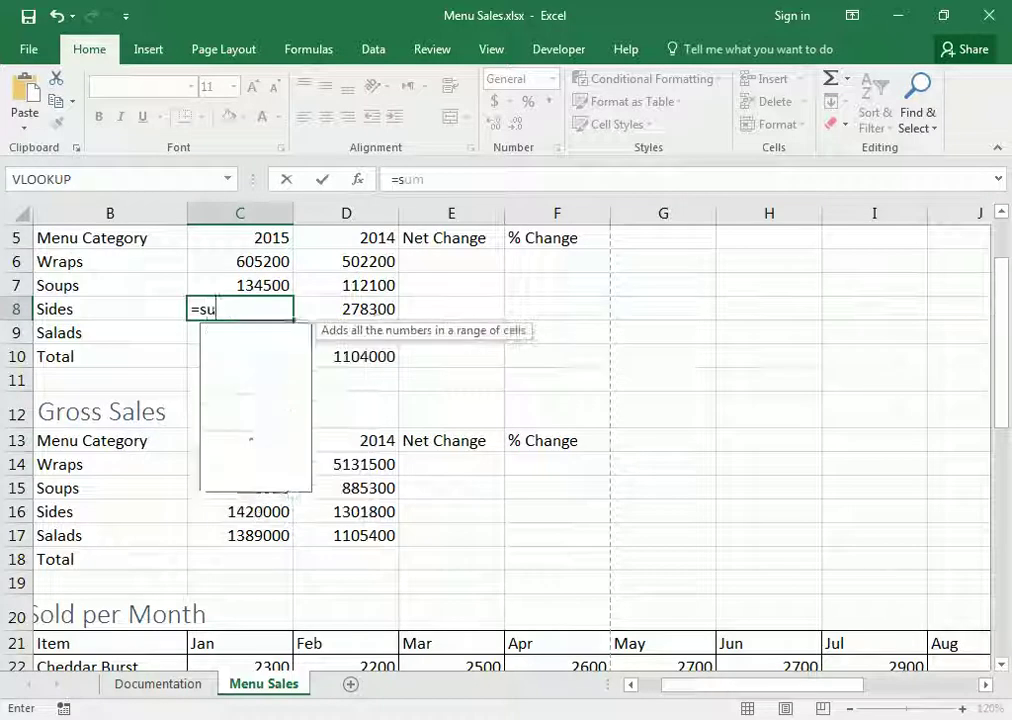
pyautogui.write('m')
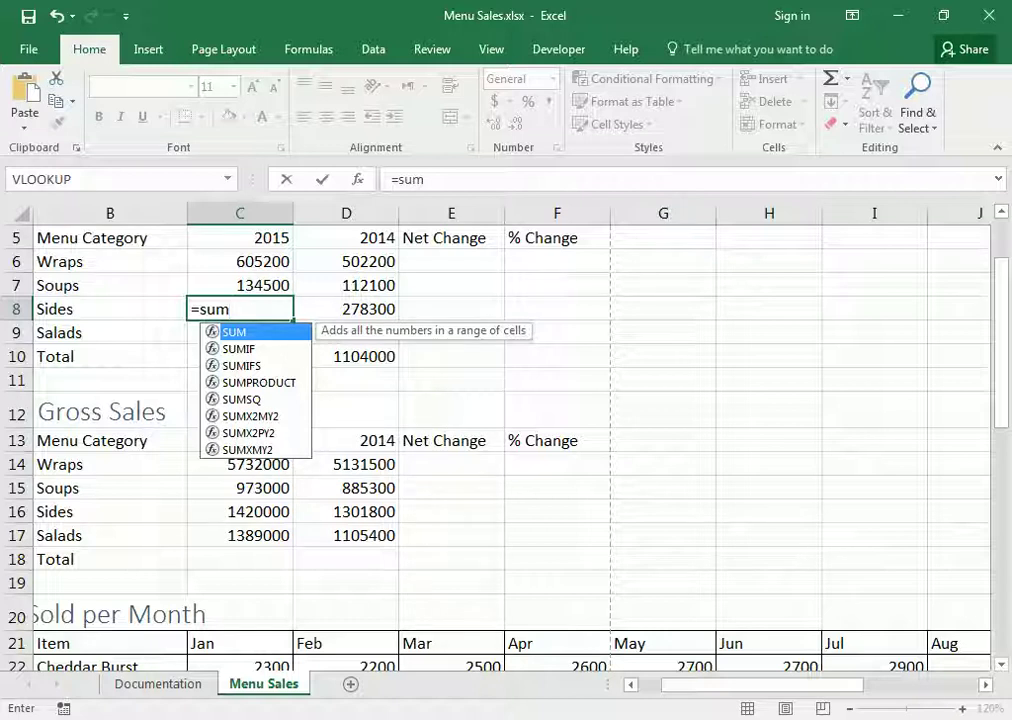
pyautogui.write('(')
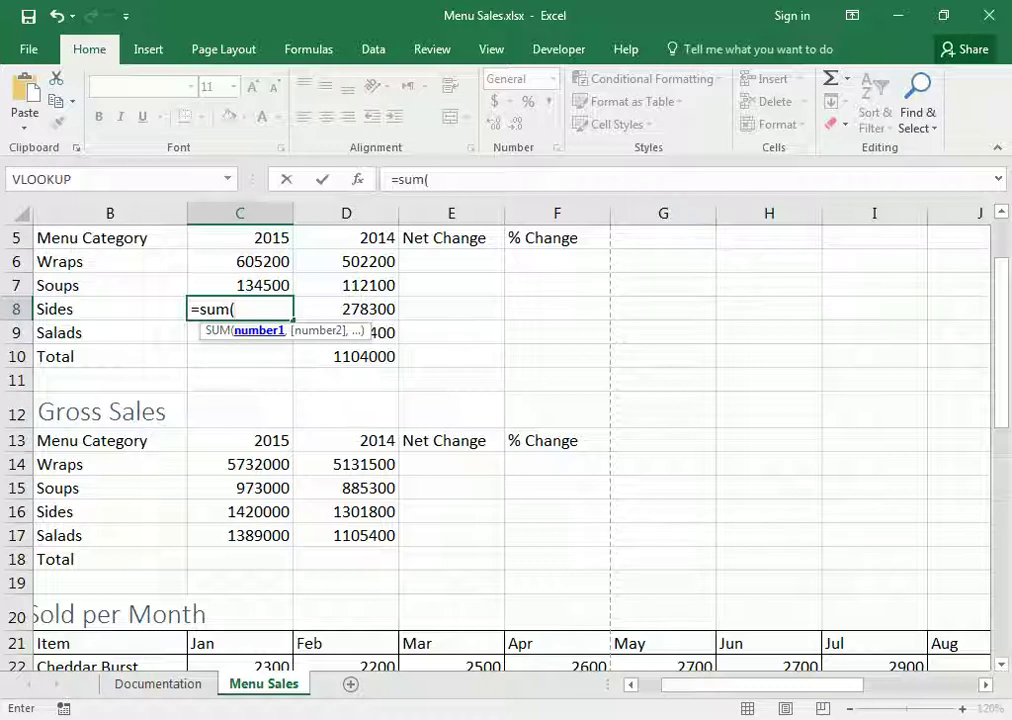
pyautogui.press('Down')
pyautogui.press('Down')
pyautogui.press('Down')
pyautogui.press('Down')
pyautogui.press('Down')
pyautogui.press('Down')
pyautogui.press('Down')
pyautogui.press('Down')
pyautogui.press('Down')
pyautogui.press('Down')
pyautogui.press('Left')
pyautogui.press('Left')
pyautogui.press('Down')
pyautogui.press('Down')
pyautogui.press('Down')
pyautogui.press('Down')
pyautogui.press('Down')
pyautogui.press('Down')
pyautogui.press('Down')
pyautogui.press('Down')
pyautogui.press('Down')
pyautogui.press('Down')
pyautogui.press('Down')
pyautogui.press('Down')
pyautogui.press('Down')
pyautogui.press('Down')
pyautogui.press('Down')
pyautogui.press('Down')
pyautogui.press('Down')
pyautogui.press('Down')
pyautogui.press('Up')
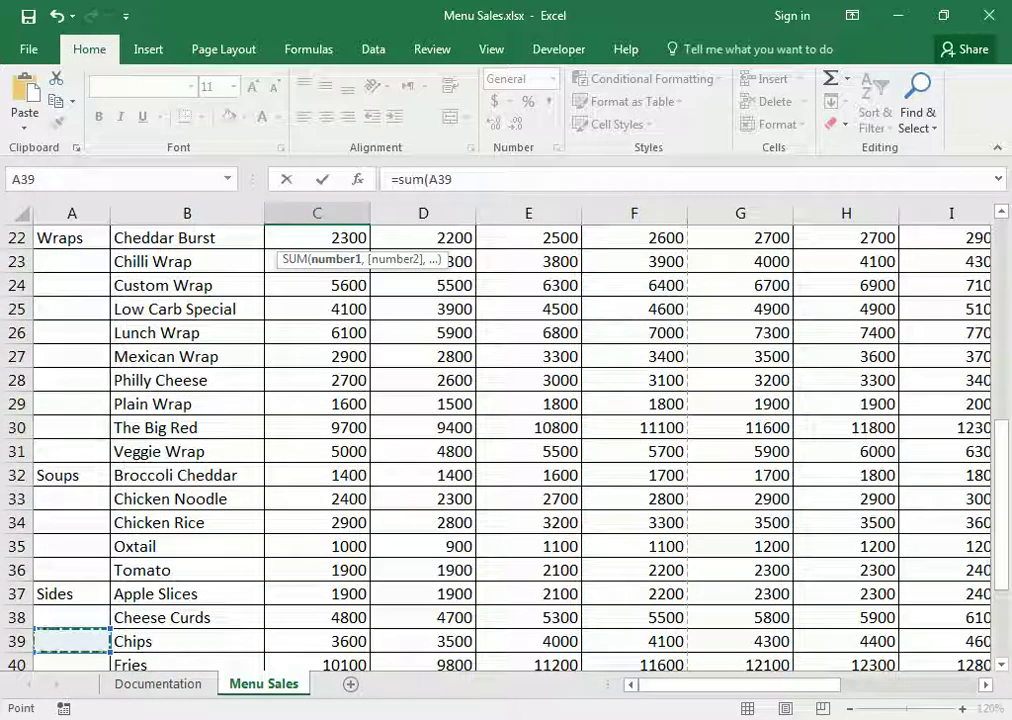
pyautogui.press('Up')
pyautogui.press('Up')
pyautogui.press('Right')
pyautogui.press('Right')
pyautogui.press('Down')
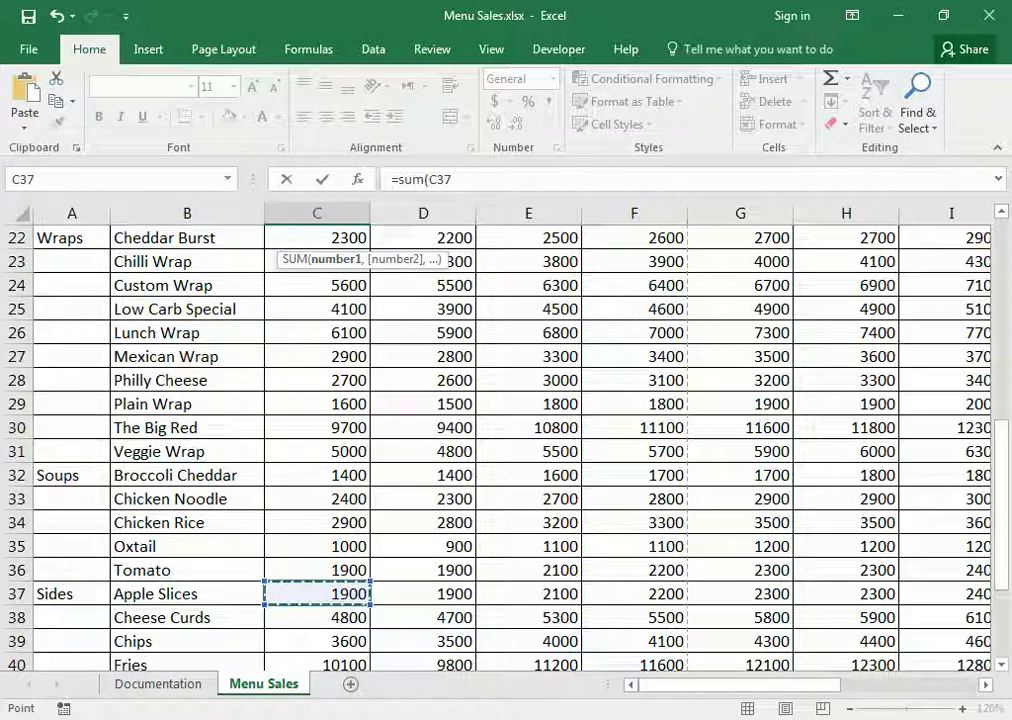
# Step: Extend the range to C37:N41 and confirm the Sides total of 335700 in C8
pyautogui.hotkey('shift', 'Down')
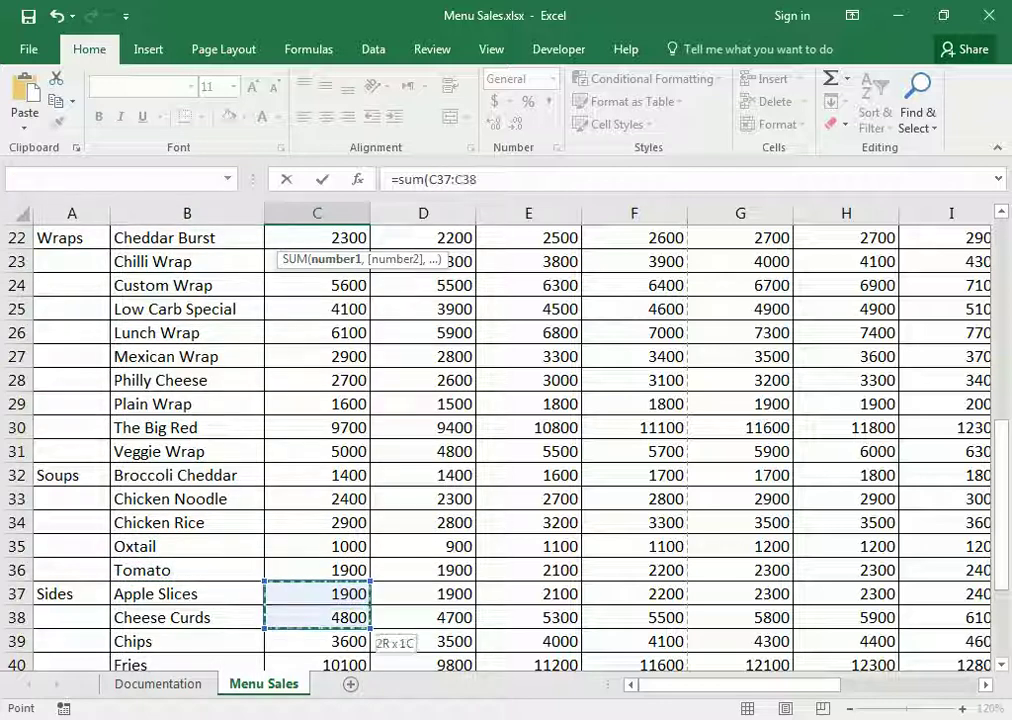
pyautogui.hotkey('shift', 'Down')
pyautogui.hotkey('shift', 'Down')
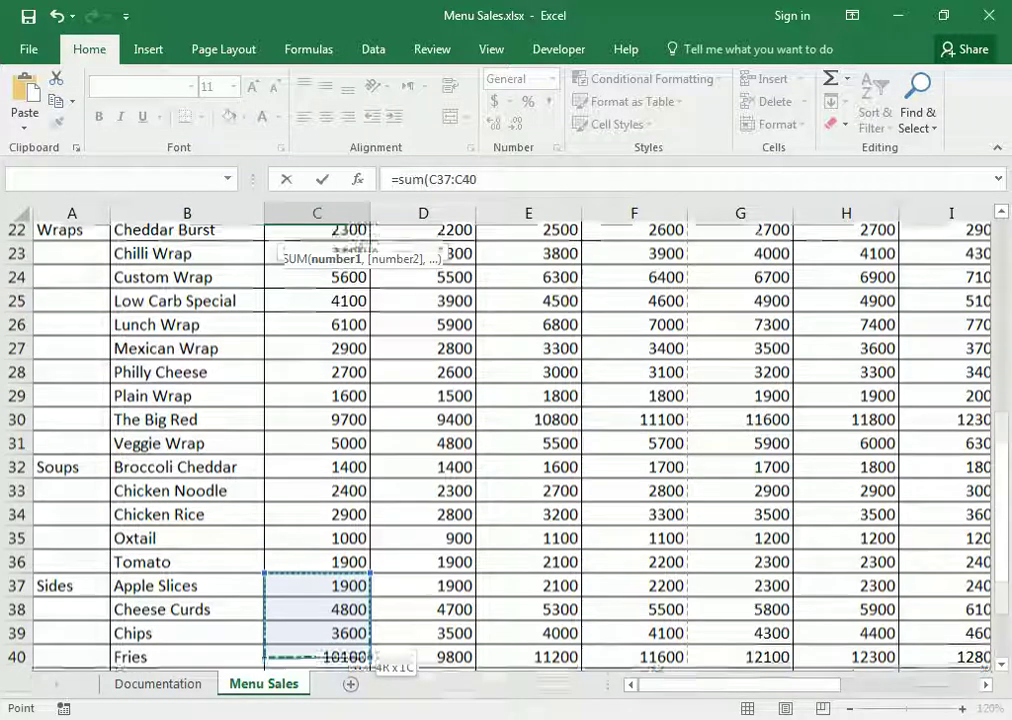
pyautogui.hotkey('shift', 'Down')
pyautogui.hotkey('shift', 'Down')
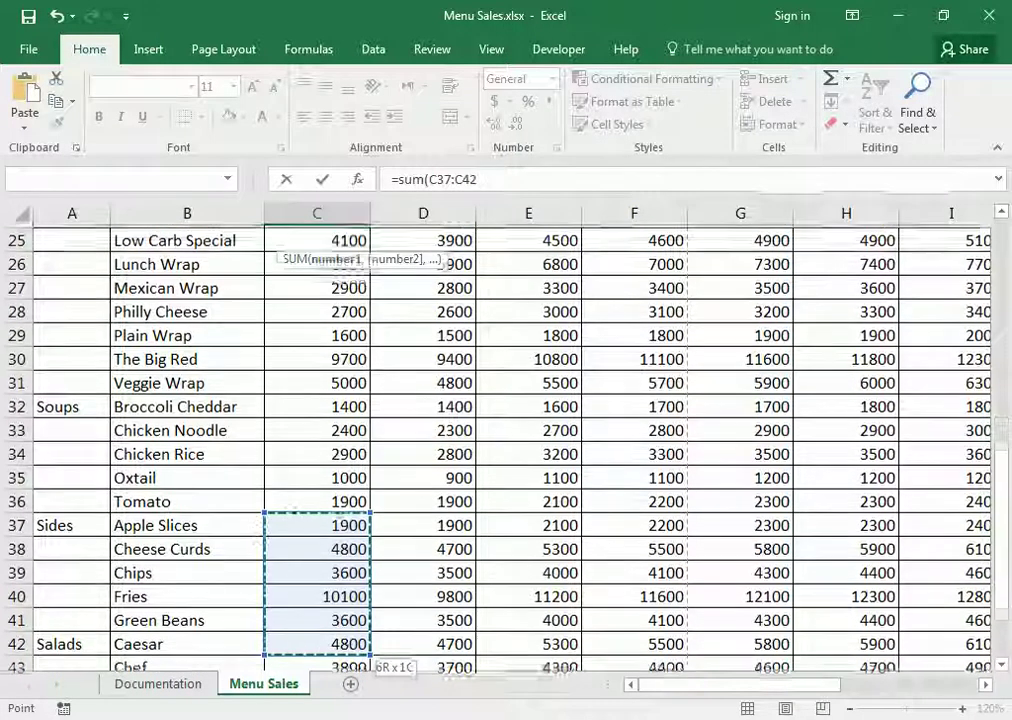
pyautogui.hotkey('shift', 'Up')
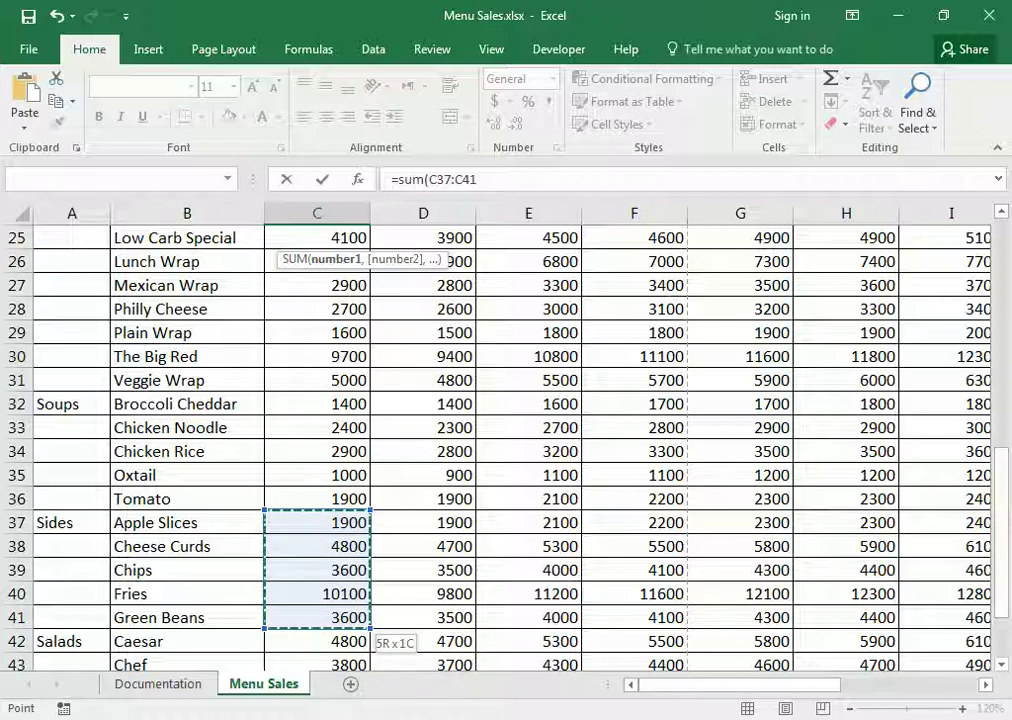
pyautogui.hotkey('shift', 'Right')
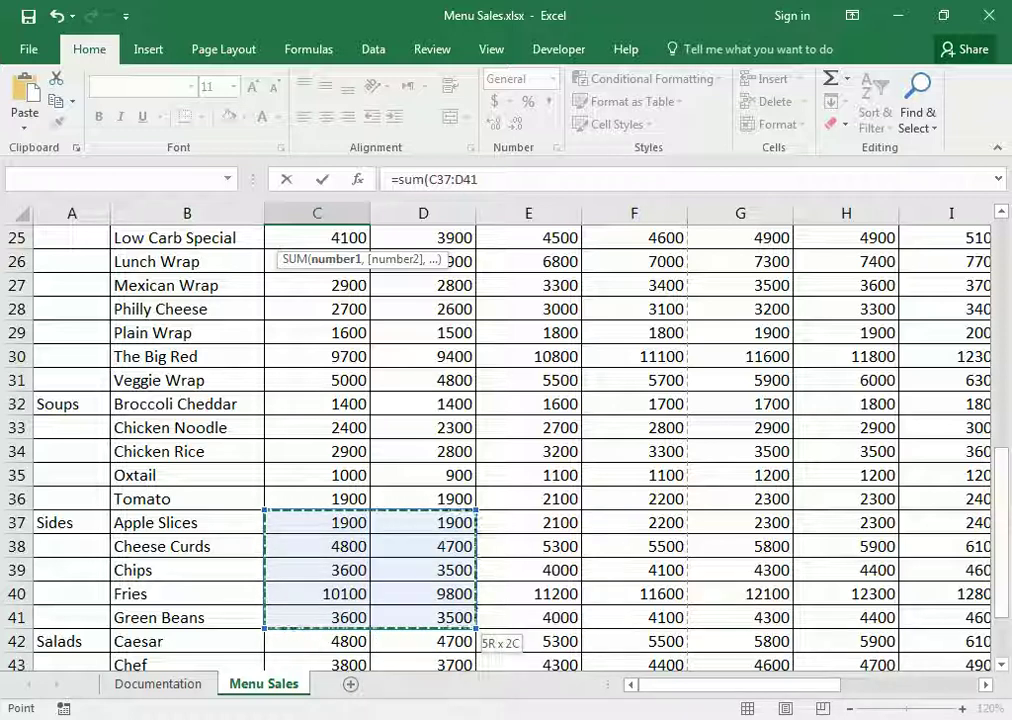
pyautogui.hotkey('shift', 'Right')
pyautogui.hotkey('shift', 'Right')
pyautogui.hotkey('shift', 'Right')
pyautogui.hotkey('shift', 'Right')
pyautogui.hotkey('shift', 'Right')
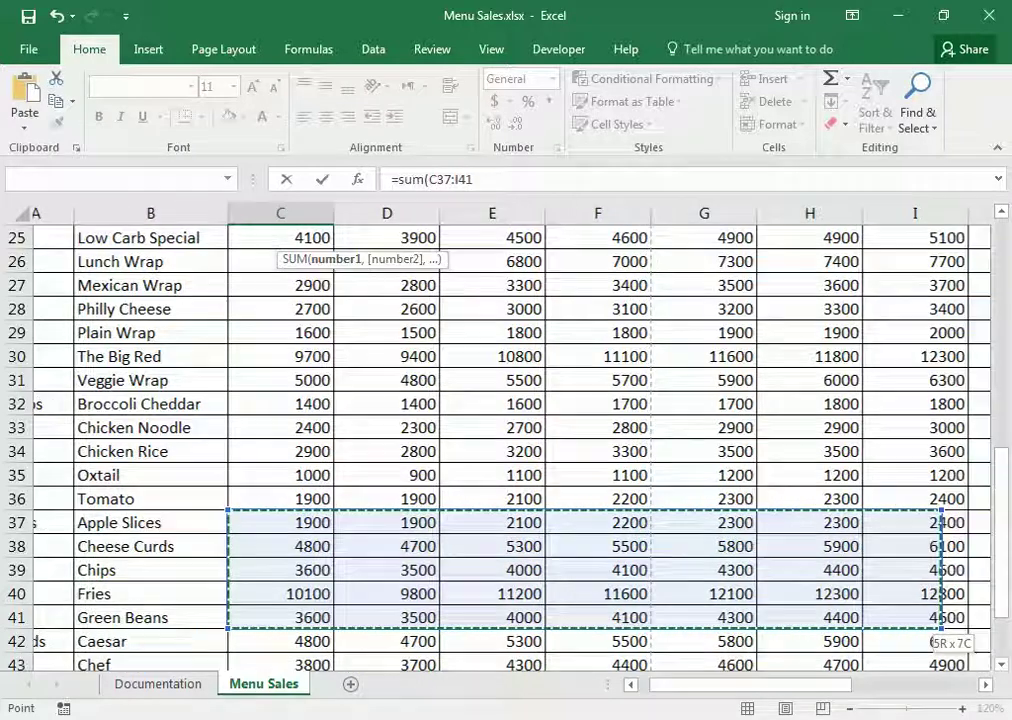
pyautogui.hotkey('shift', 'Right')
pyautogui.hotkey('shift', 'Right')
pyautogui.hotkey('shift', 'Right')
pyautogui.hotkey('shift', 'Right')
pyautogui.hotkey('shift', 'Right')
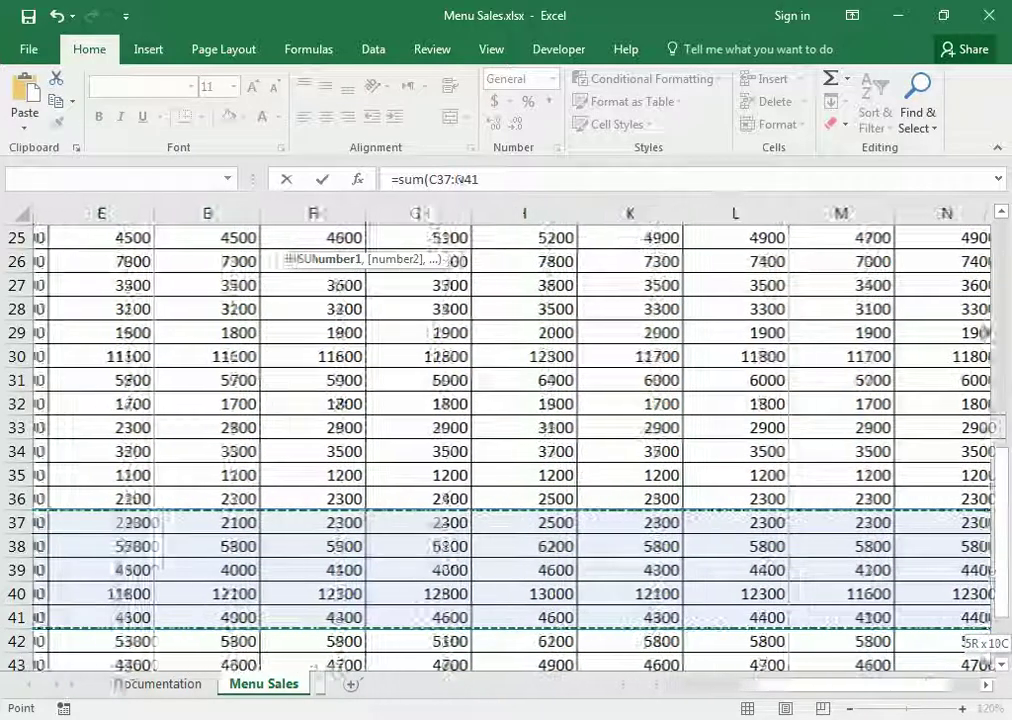
pyautogui.hotkey('shift', 'Right')
pyautogui.hotkey('shift', 'Right')
pyautogui.hotkey('shift', 'Left')
pyautogui.hotkey('shift', 'Left')
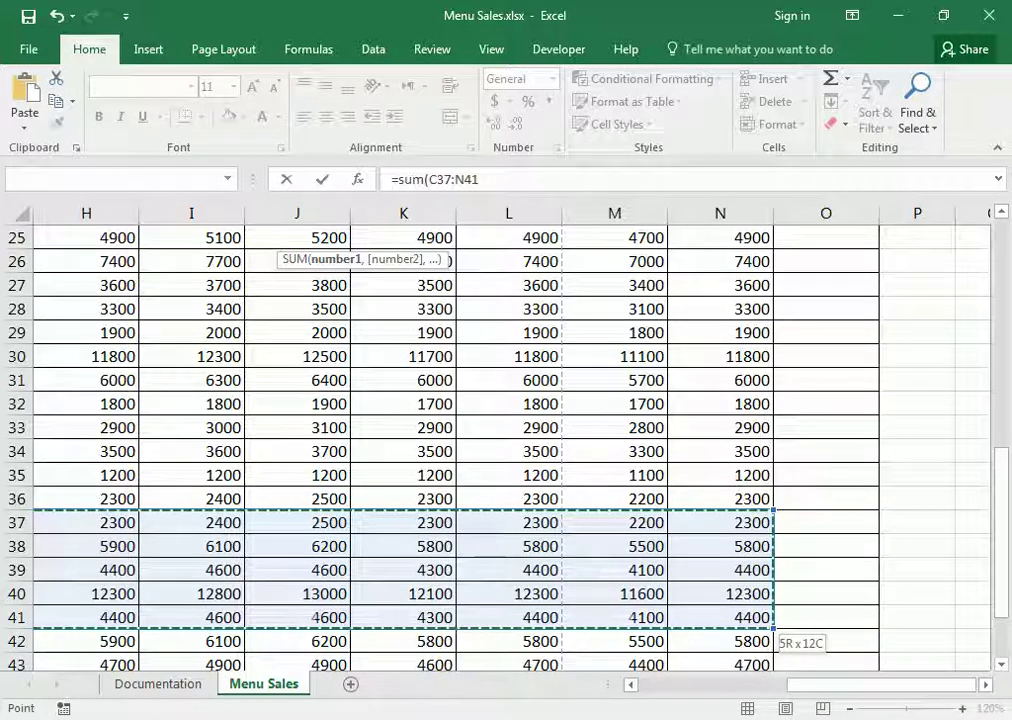
pyautogui.press('Return')
pyautogui.press('Up')
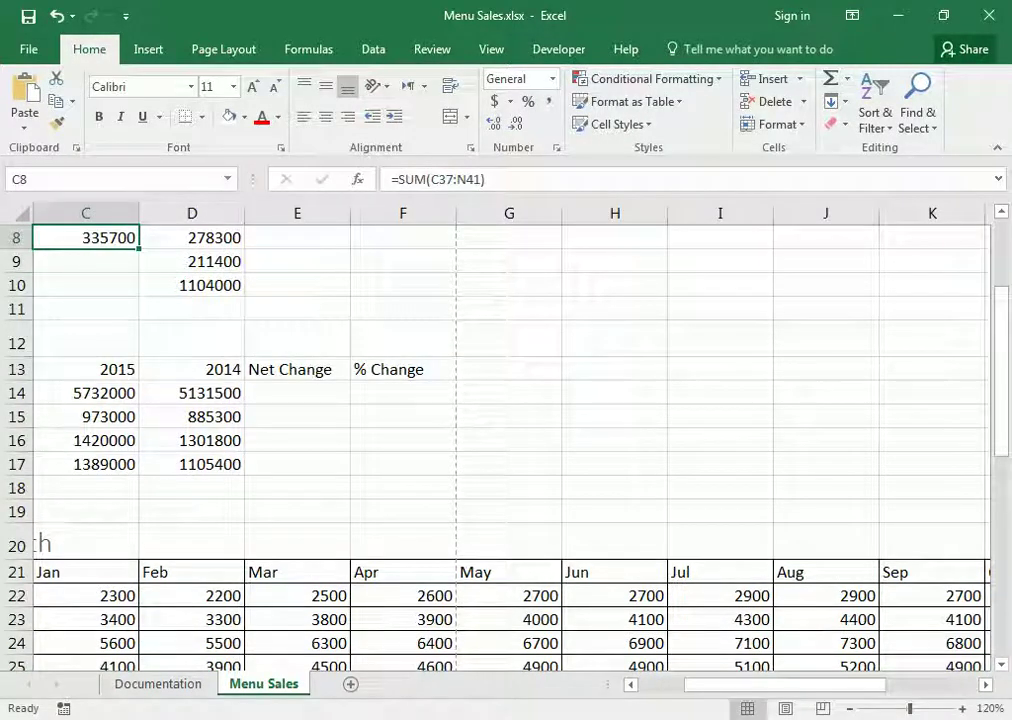
pyautogui.press('F2')
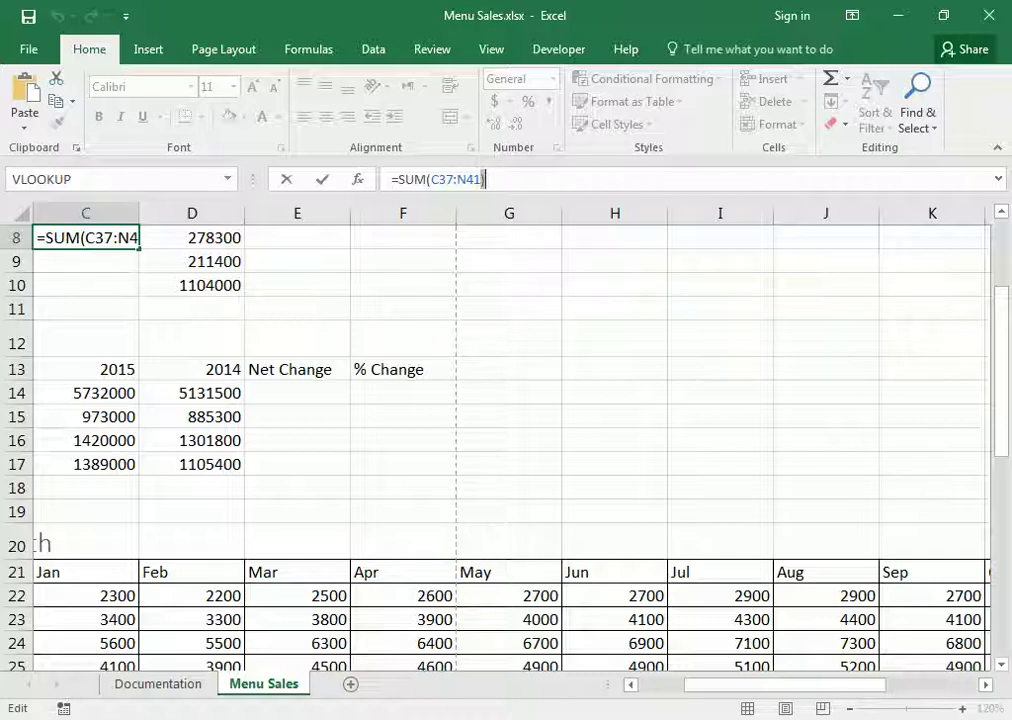
pyautogui.press('Left')
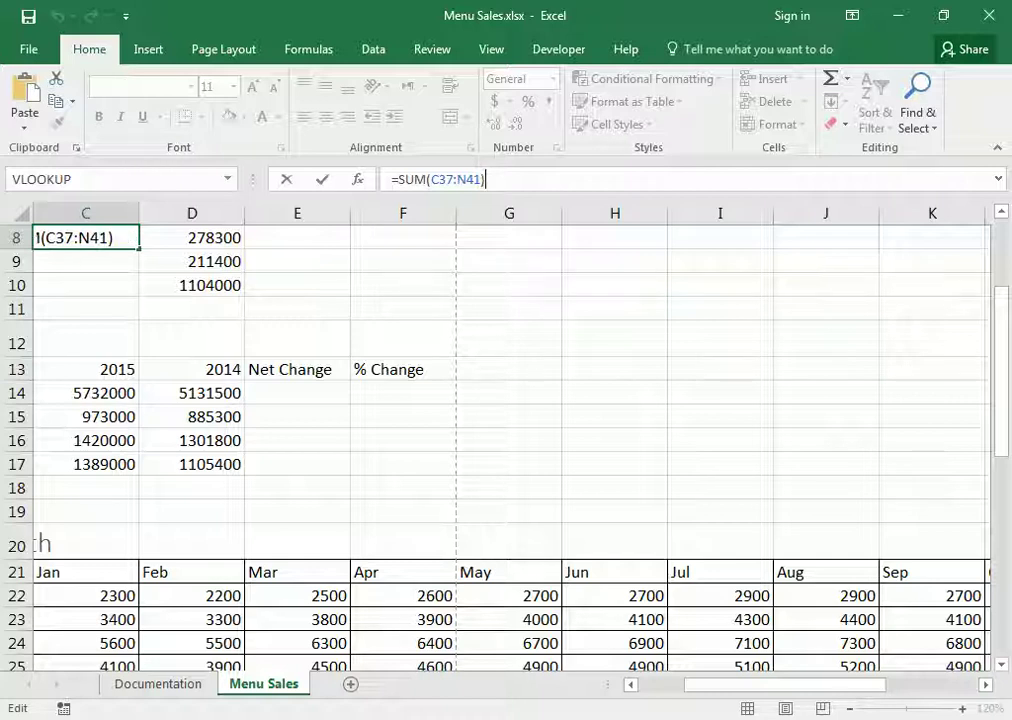
pyautogui.press('Return')
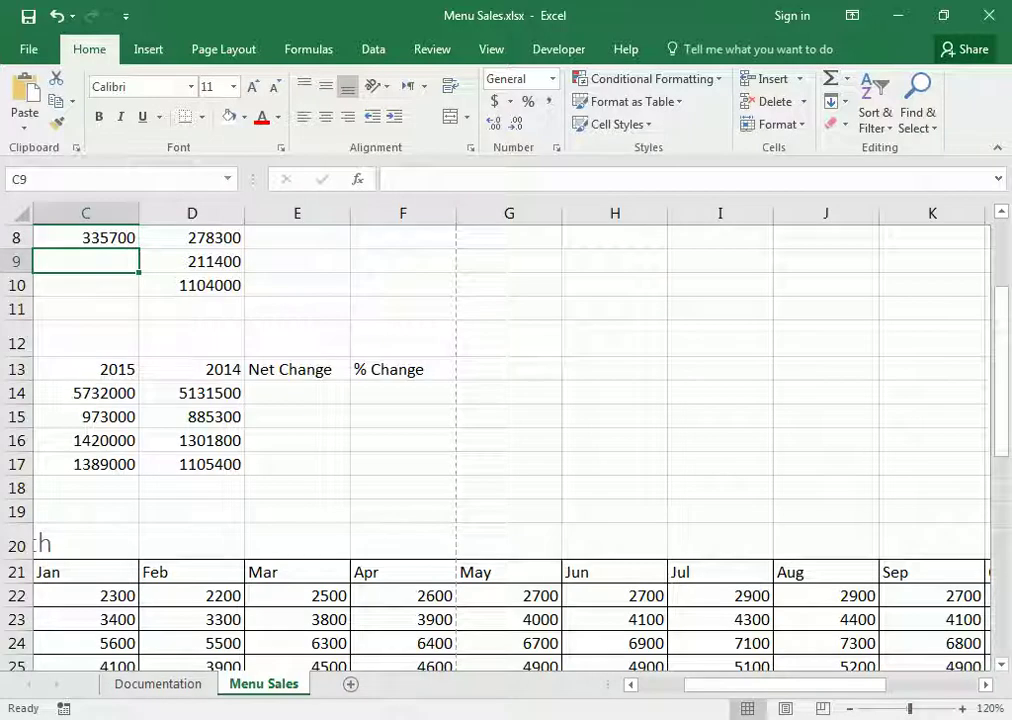
pyautogui.hscroll(-2, 500, 440)
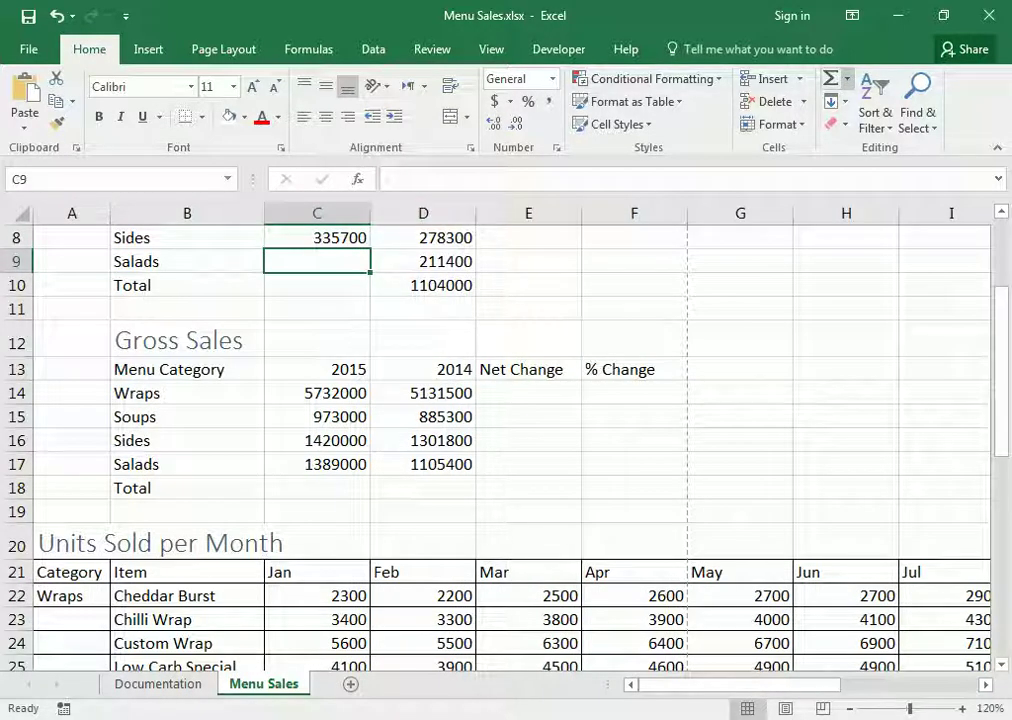
# Step: Use AutoSum in C9 over C42:N45, giving the Salads total 268600
pyautogui.click(846, 78)
pyautogui.click(862, 102)
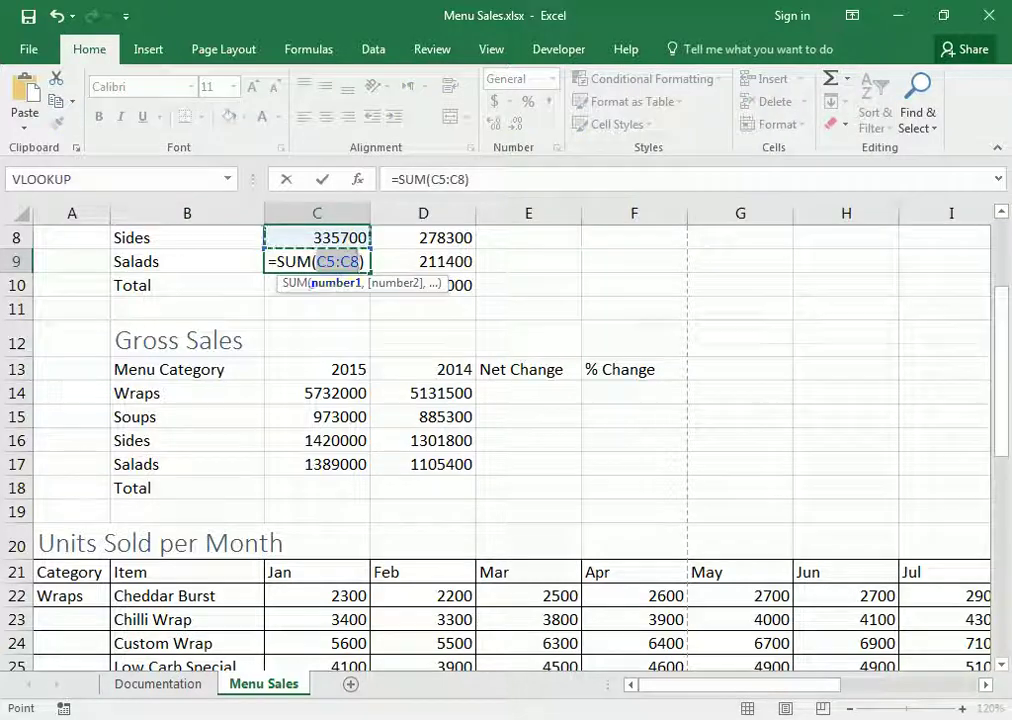
pyautogui.scroll(-2, 500, 440)
pyautogui.scroll(-2, 500, 440)
pyautogui.scroll(-1, 500, 440)
pyautogui.scroll(-2, 500, 440)
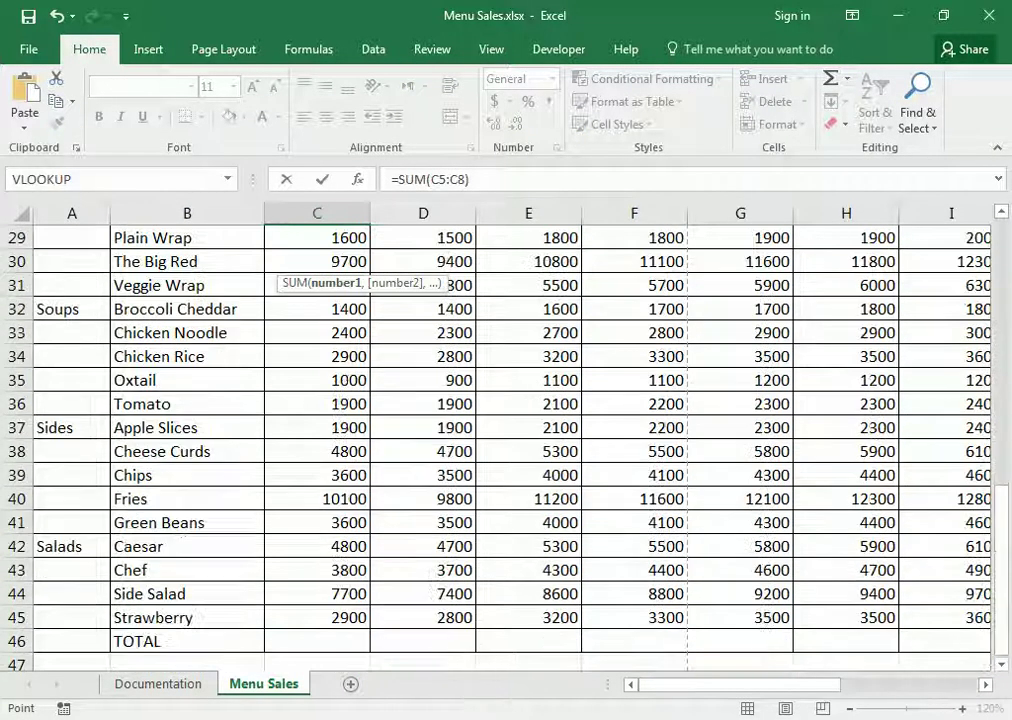
pyautogui.scroll(-1, 500, 440)
pyautogui.moveTo(330, 475); pyautogui.dragTo(560, 546)
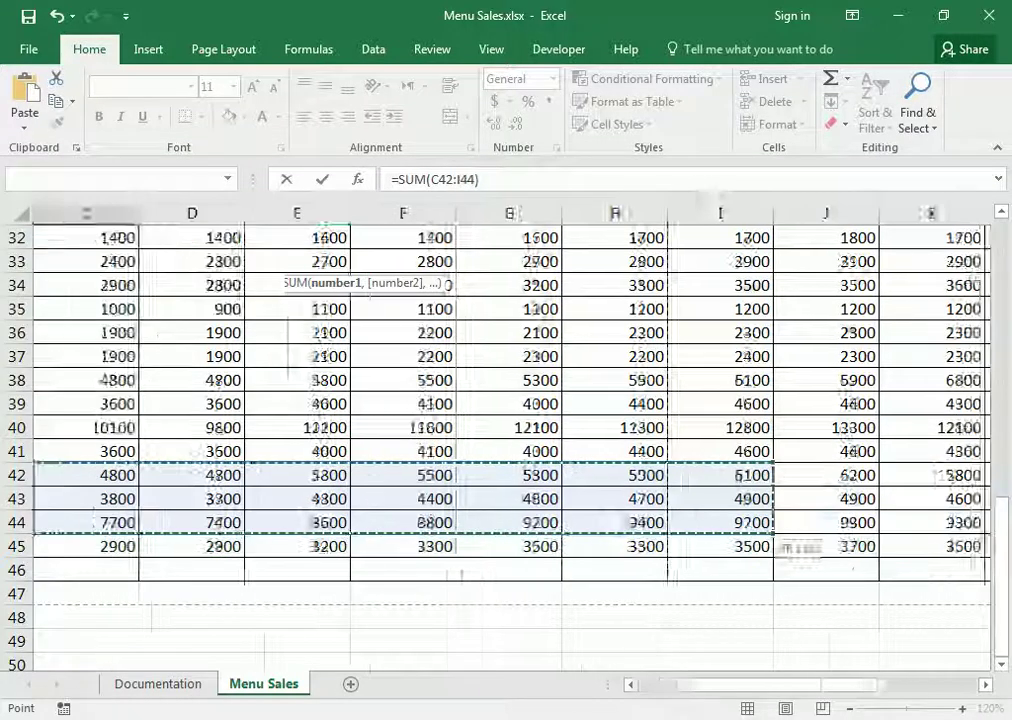
pyautogui.moveTo(690, 556)
pyautogui.mouseDown()
pyautogui.moveTo(990, 556)
pyautogui.moveTo(776, 557)
pyautogui.mouseUp()
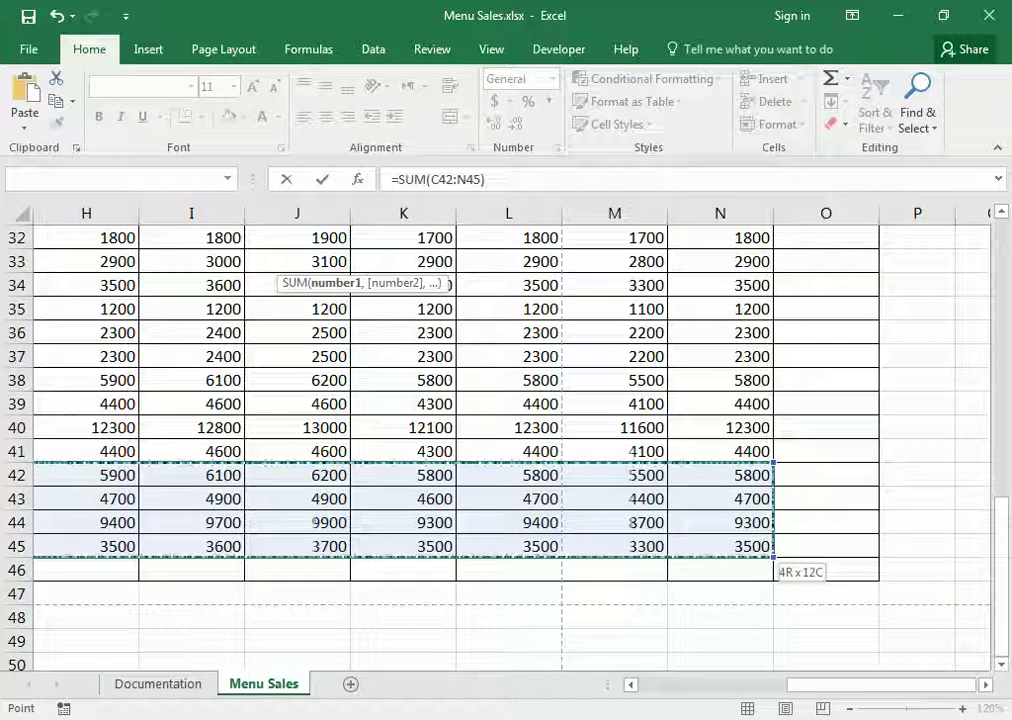
pyautogui.moveTo(776, 557); pyautogui.dragTo(776, 557)
pyautogui.moveTo(880, 684); pyautogui.dragTo(756, 684)
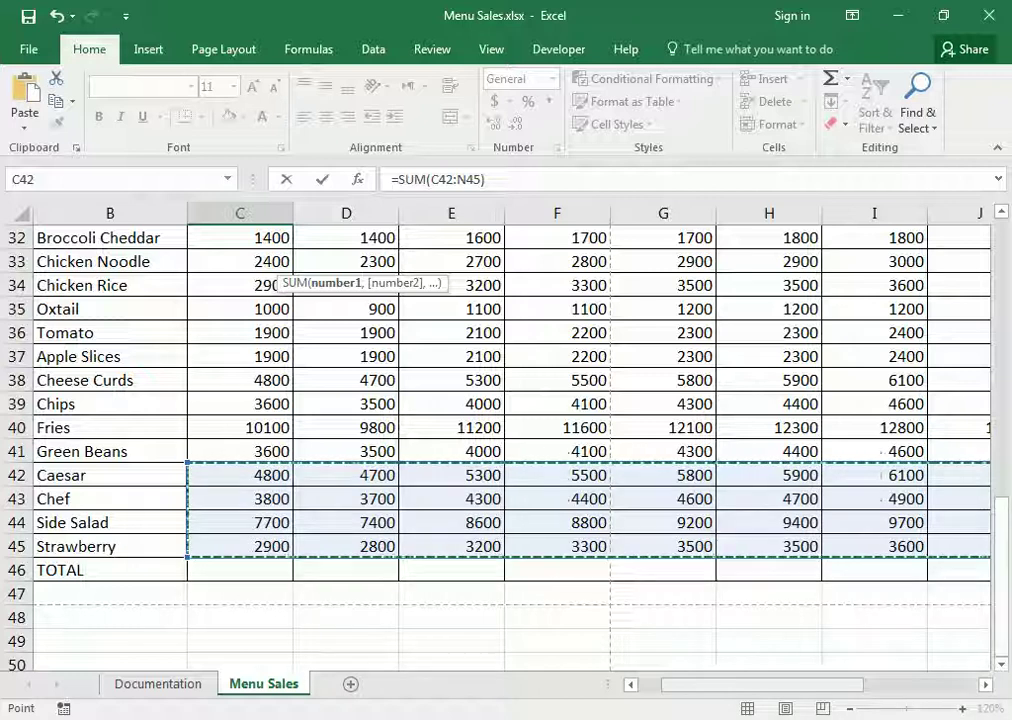
pyautogui.press('Return')
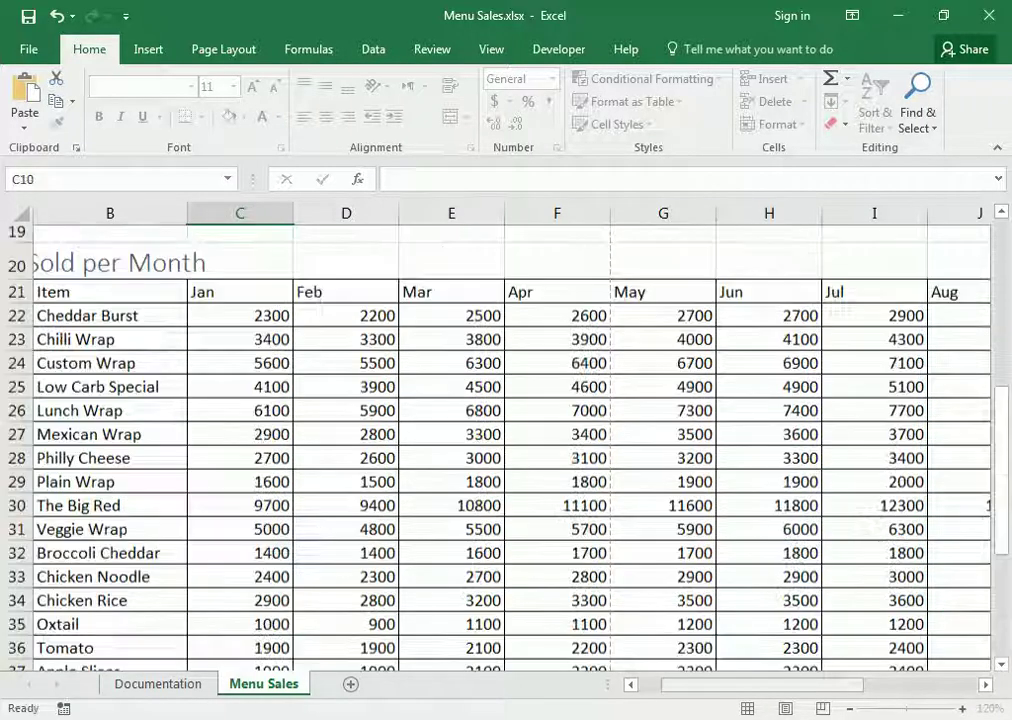
# Step: Step through the 2015 totals in C6 to C9, ending on the Wraps total
pyautogui.press('Up')
pyautogui.press('Up')
pyautogui.press('Up')
pyautogui.press('Up')
pyautogui.press('Up')
pyautogui.press('Down')
pyautogui.press('Down')
pyautogui.press('Up')
pyautogui.press('Down')
pyautogui.press('Down')
pyautogui.press('Down')
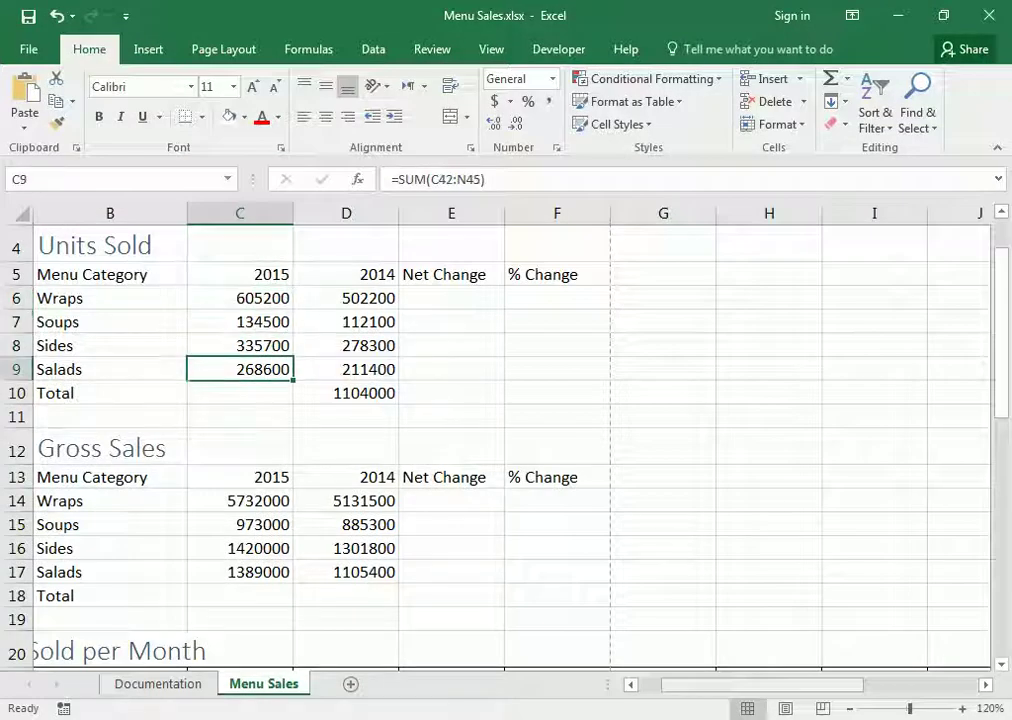
pyautogui.press('Up')
pyautogui.press('Up')
pyautogui.press('Up')
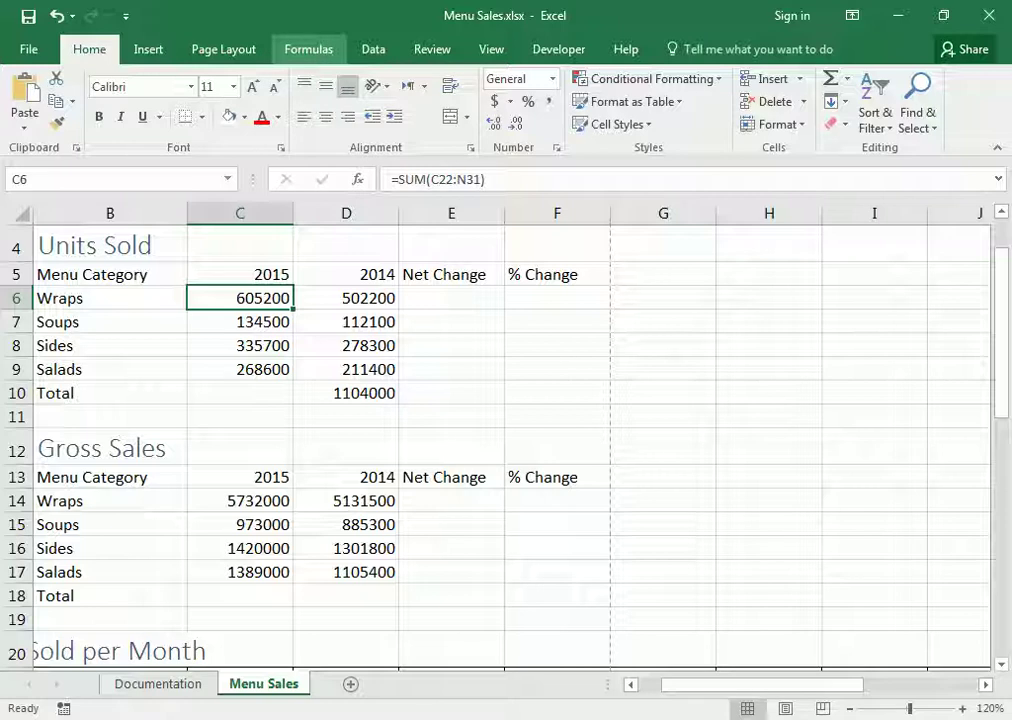
# Step: Switch to the Formulas ribbon to reach the formula-auditing tools
pyautogui.click(308, 49)
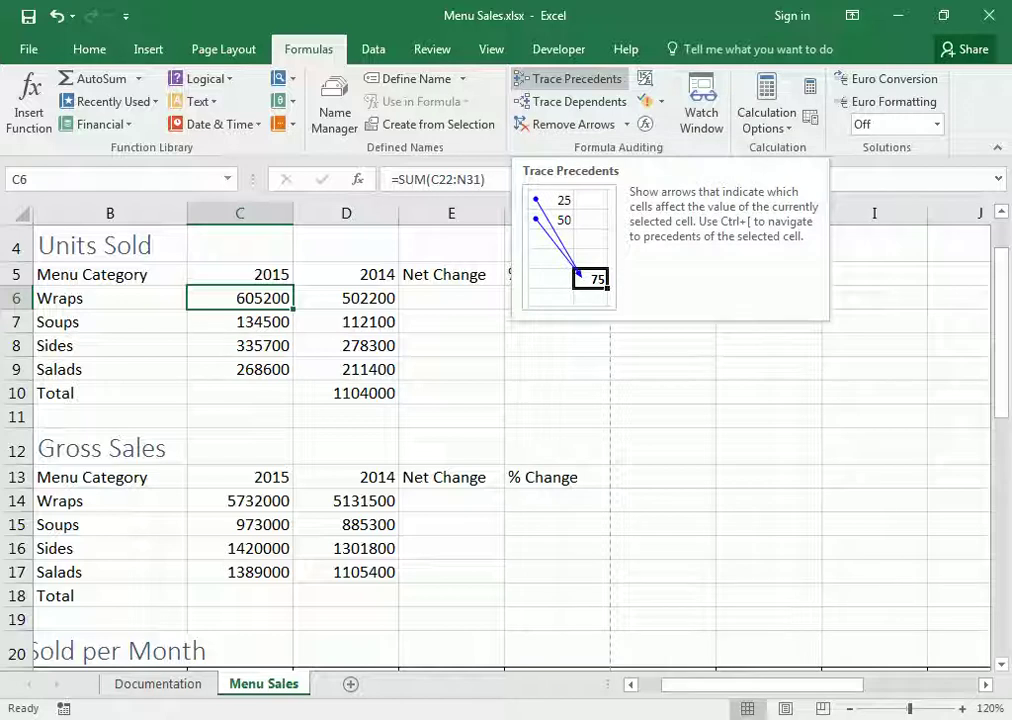
# Step: Trace precedents of the C6 wraps total and inspect its monthly source data
pyautogui.click(566, 79)
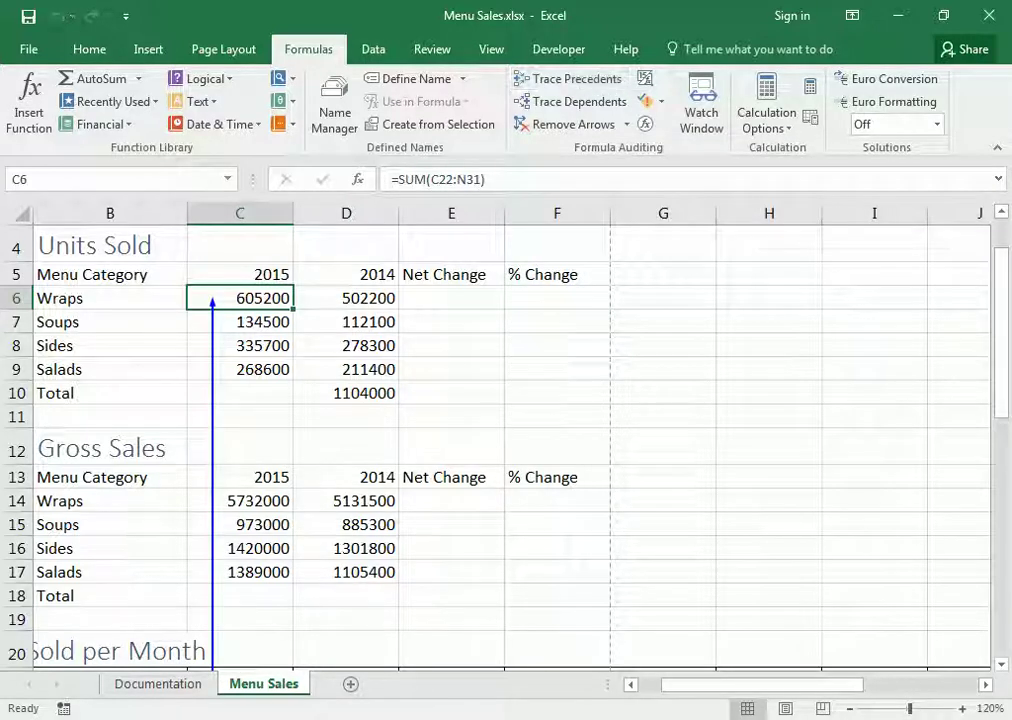
pyautogui.scroll(-2, 500, 440)
pyautogui.scroll(-2, 500, 440)
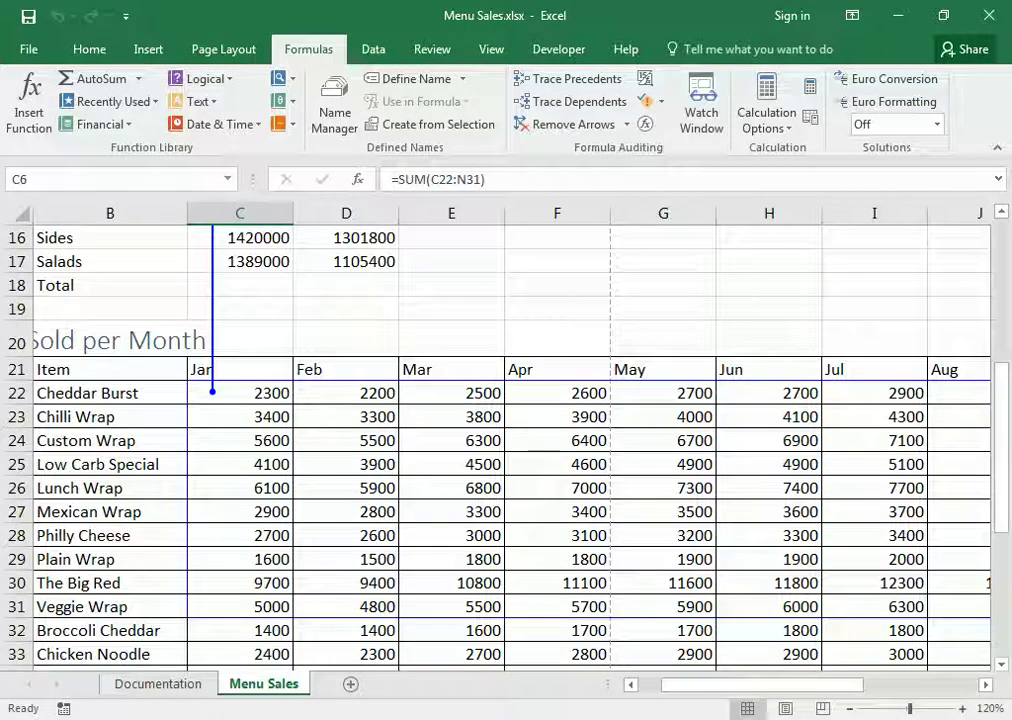
pyautogui.scroll(-1, 500, 440)
pyautogui.scroll(-1, 500, 440)
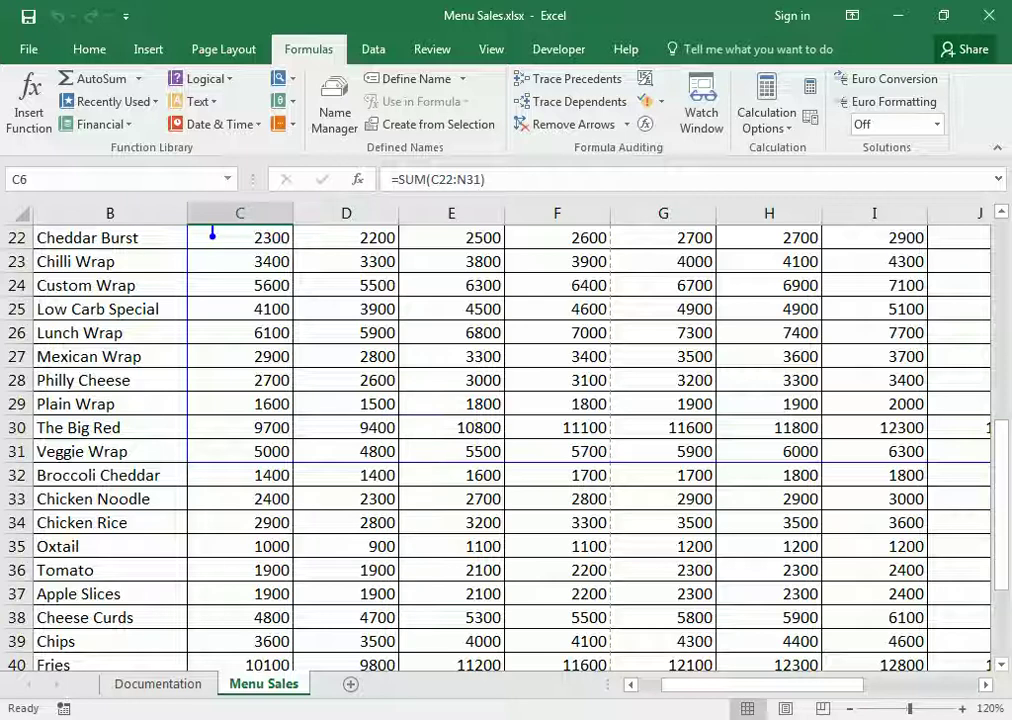
pyautogui.click(451, 451)
pyautogui.scroll(1, 500, 440)
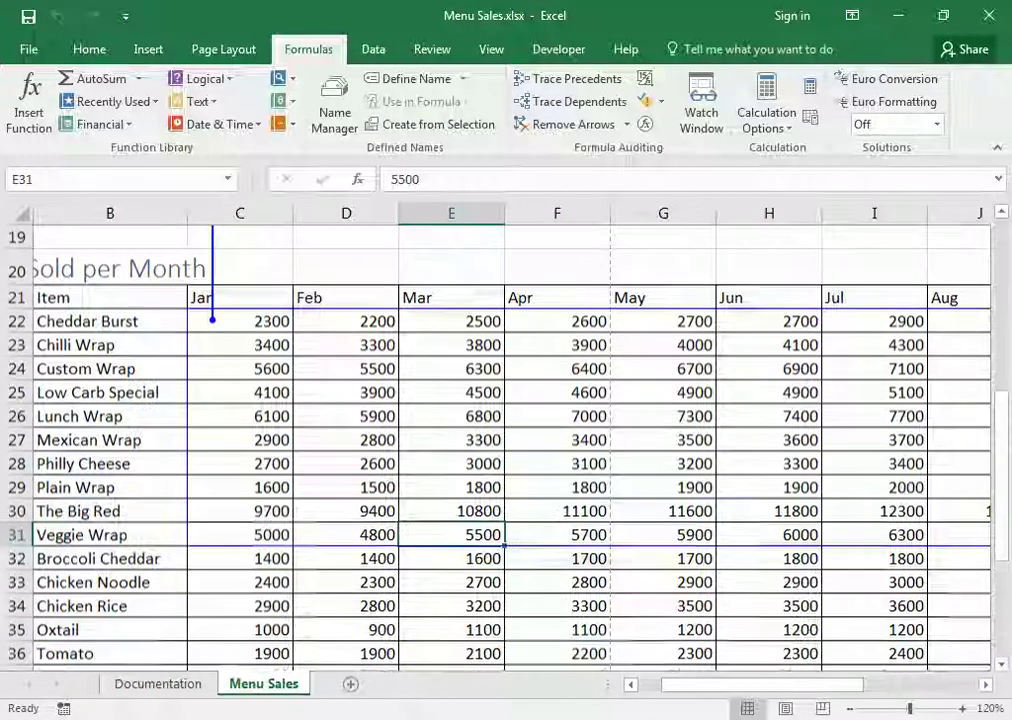
pyautogui.scroll(5, 500, 440)
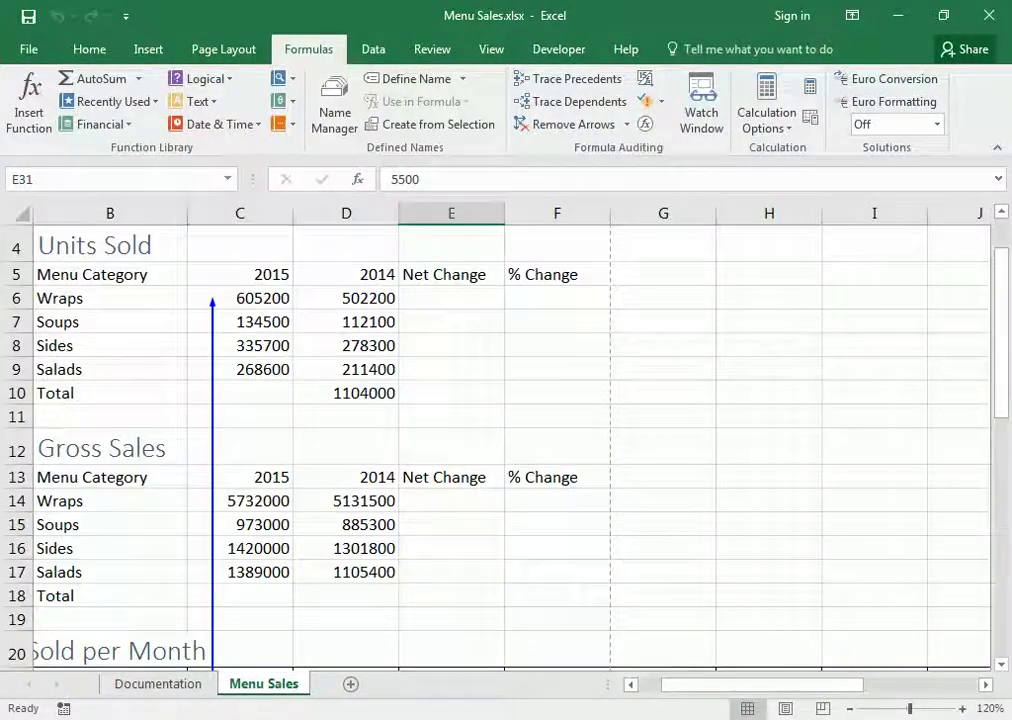
# Step: Select the C7 soups total, scroll through its source rows, then return to C6
pyautogui.click(240, 321)
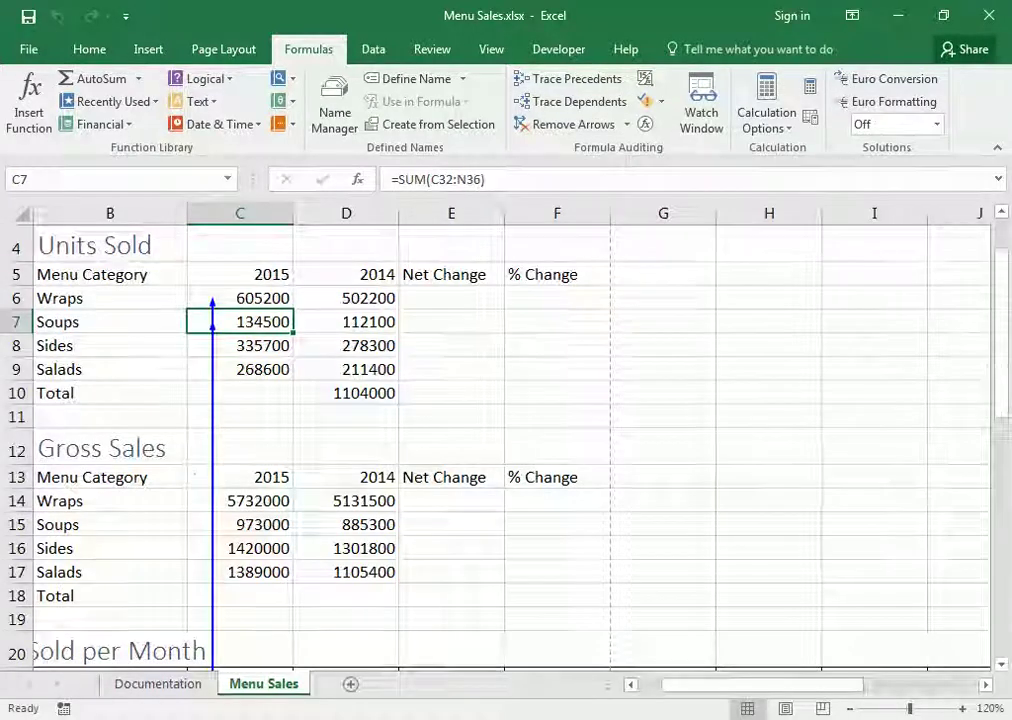
pyautogui.scroll(-1, 500, 440)
pyautogui.scroll(-2, 500, 440)
pyautogui.scroll(1, 500, 440)
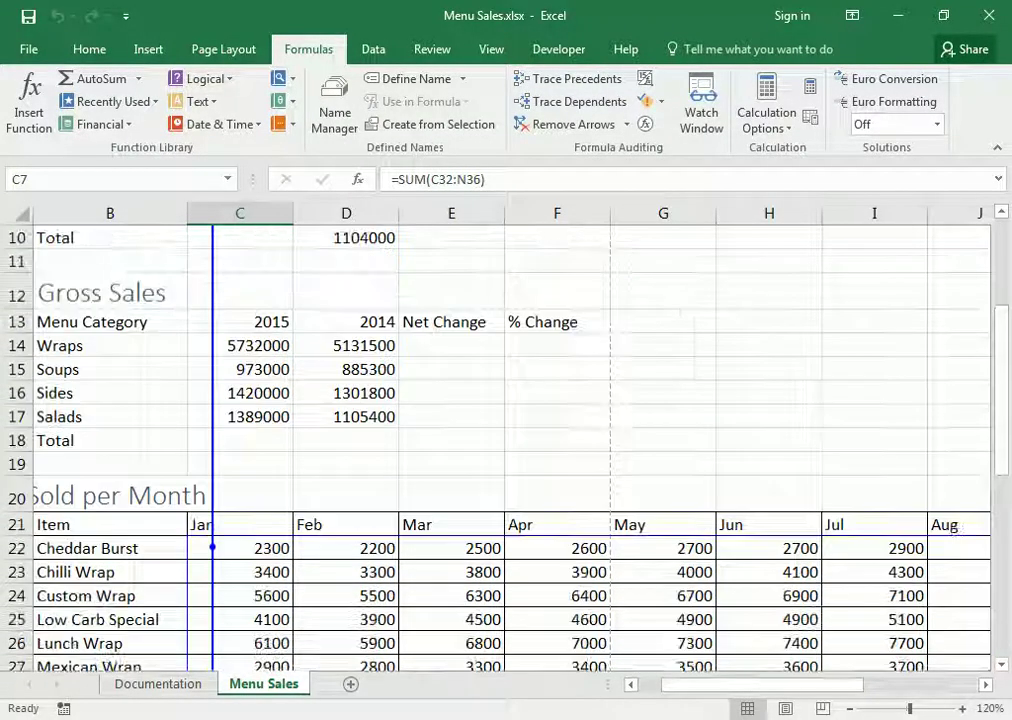
pyautogui.scroll(-3, 500, 440)
pyautogui.scroll(-1, 500, 440)
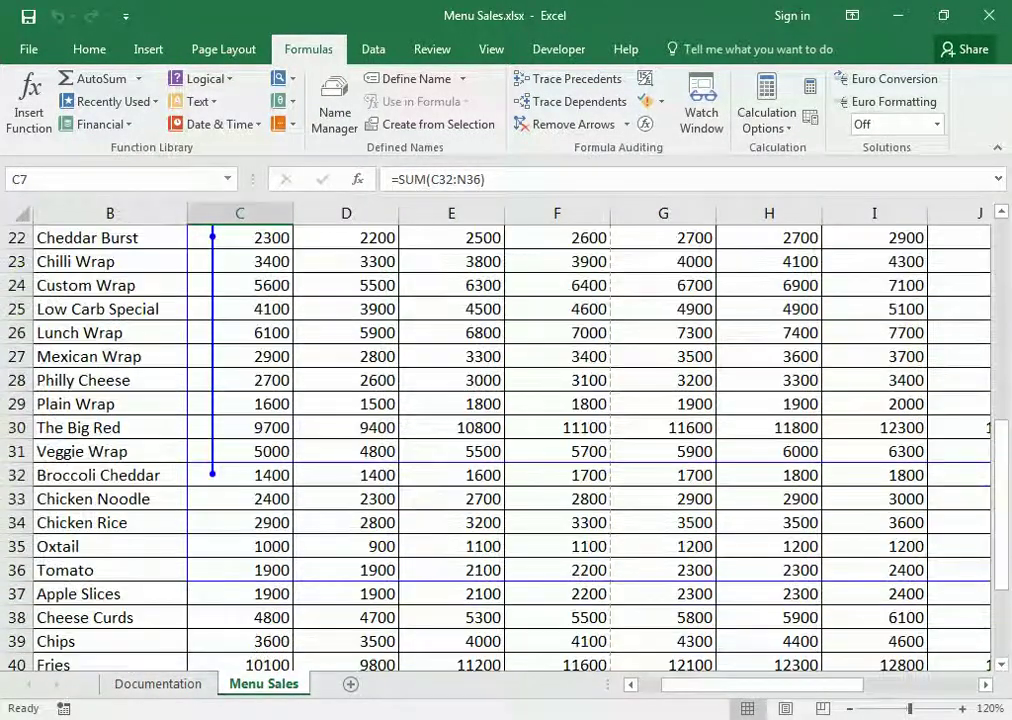
pyautogui.scroll(1, 500, 440)
pyautogui.scroll(1, 500, 440)
pyautogui.scroll(5, 500, 440)
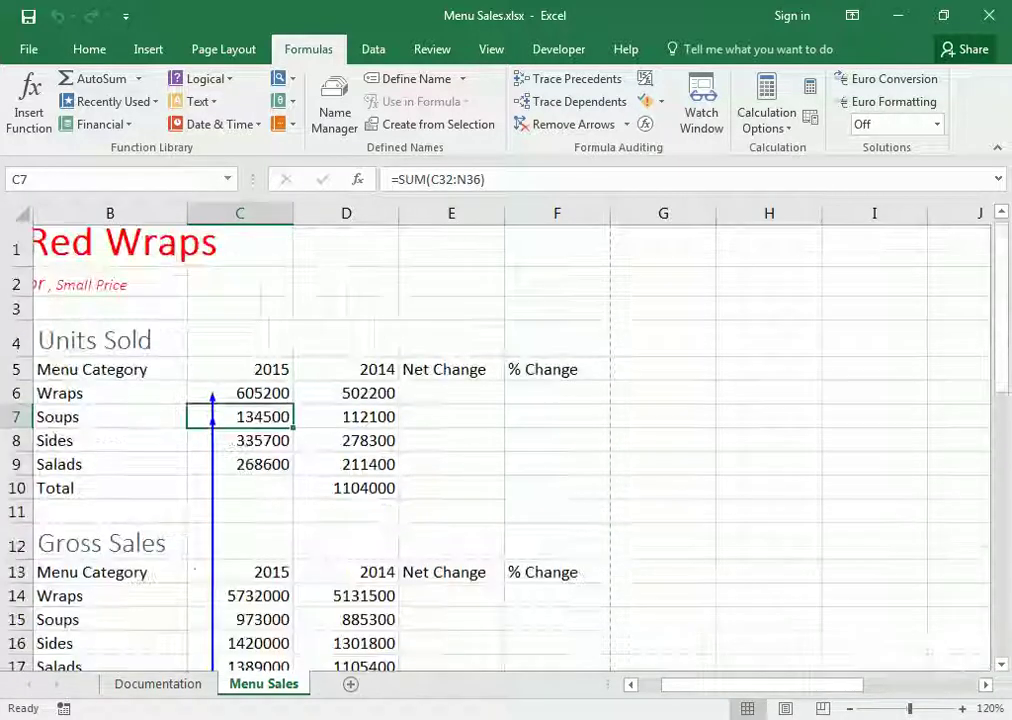
pyautogui.click(240, 405)
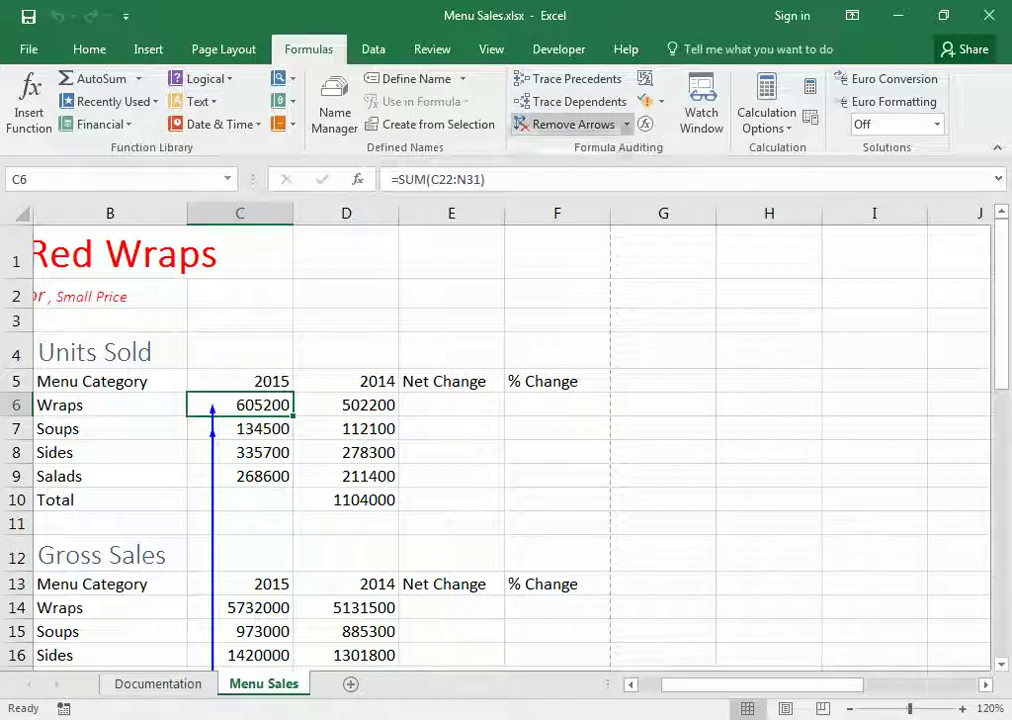
# Step: Remove the precedent arrows from the Wraps total, then select the Soups total in C7
pyautogui.click(626, 124)
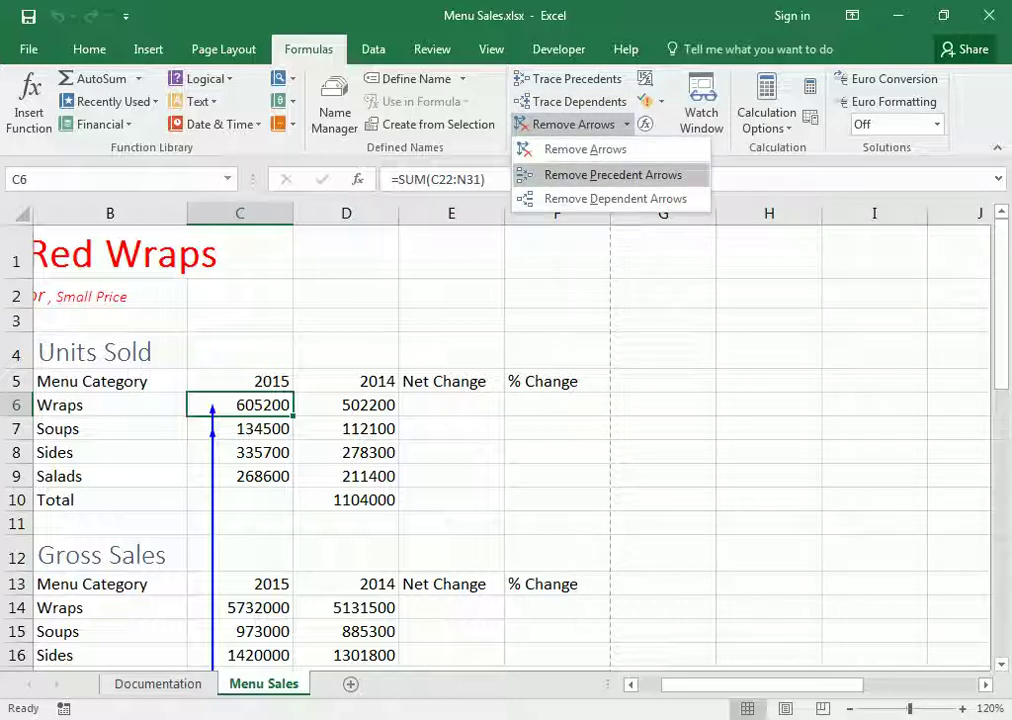
pyautogui.click(612, 175)
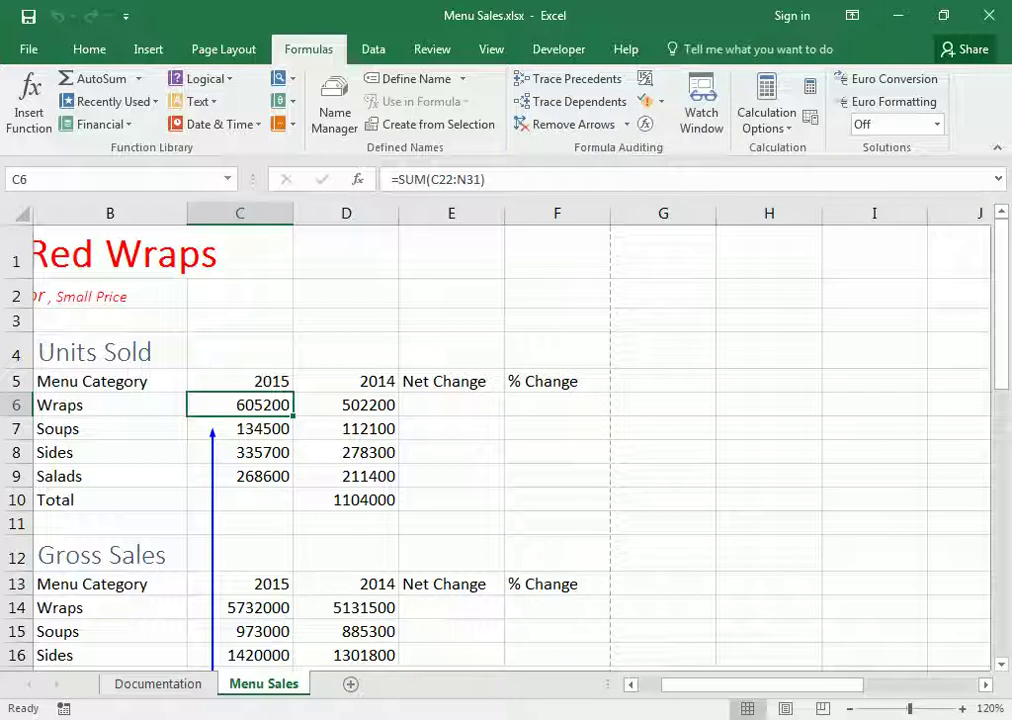
pyautogui.click(240, 428)
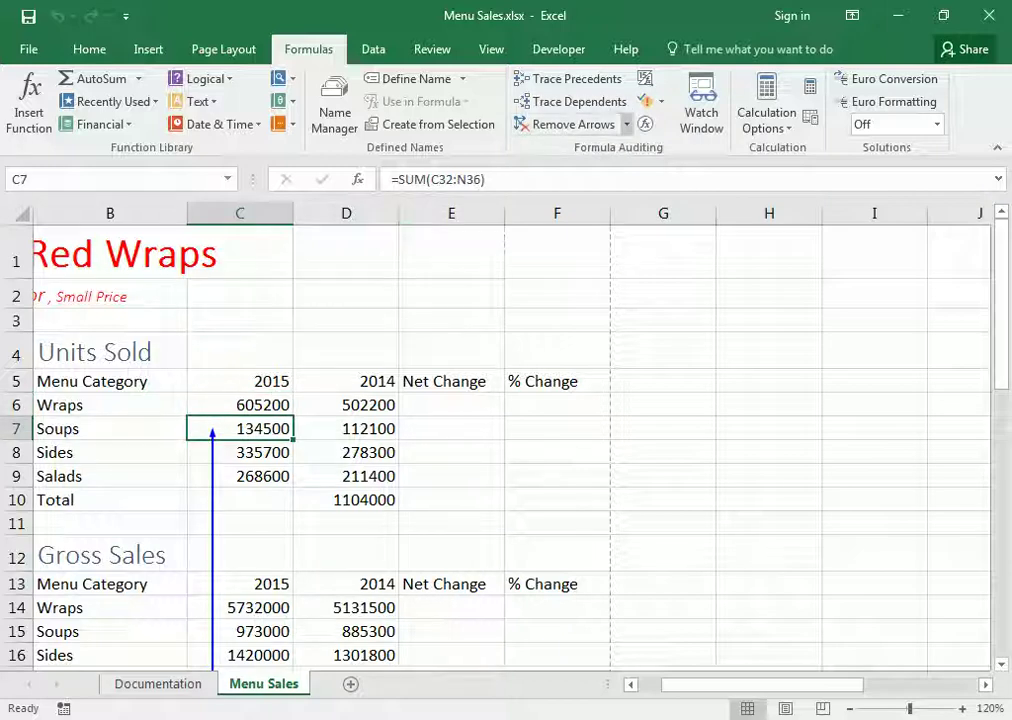
# Step: Check the Soups source data in rows 32–36, then clear the remaining trace arrows
pyautogui.scroll(-3, 346, 229)
pyautogui.scroll(-3, 346, 229)
pyautogui.scroll(-1, 346, 229)
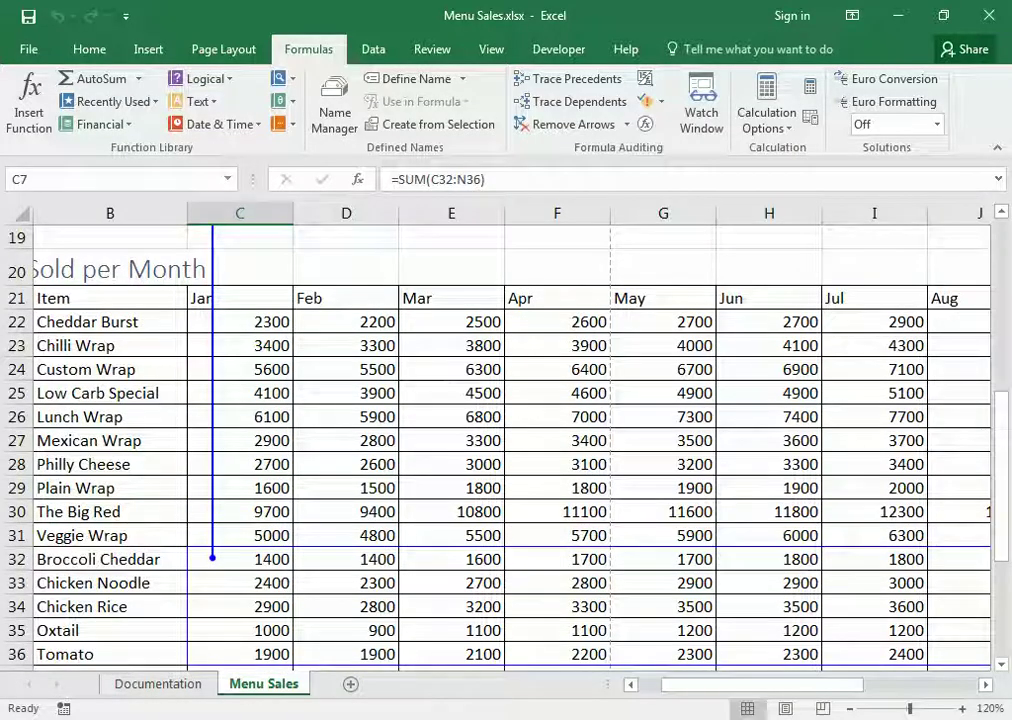
pyautogui.hscroll(-1, 510, 440)
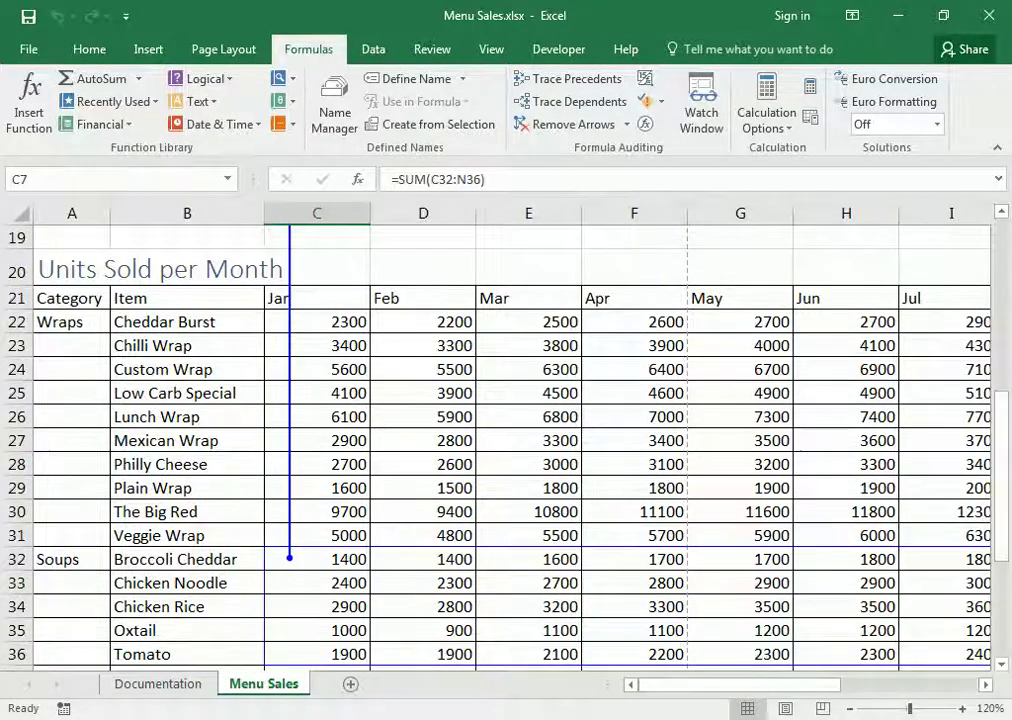
pyautogui.scroll(-1, 510, 440)
pyautogui.scroll(-1, 510, 440)
pyautogui.scroll(3, 510, 440)
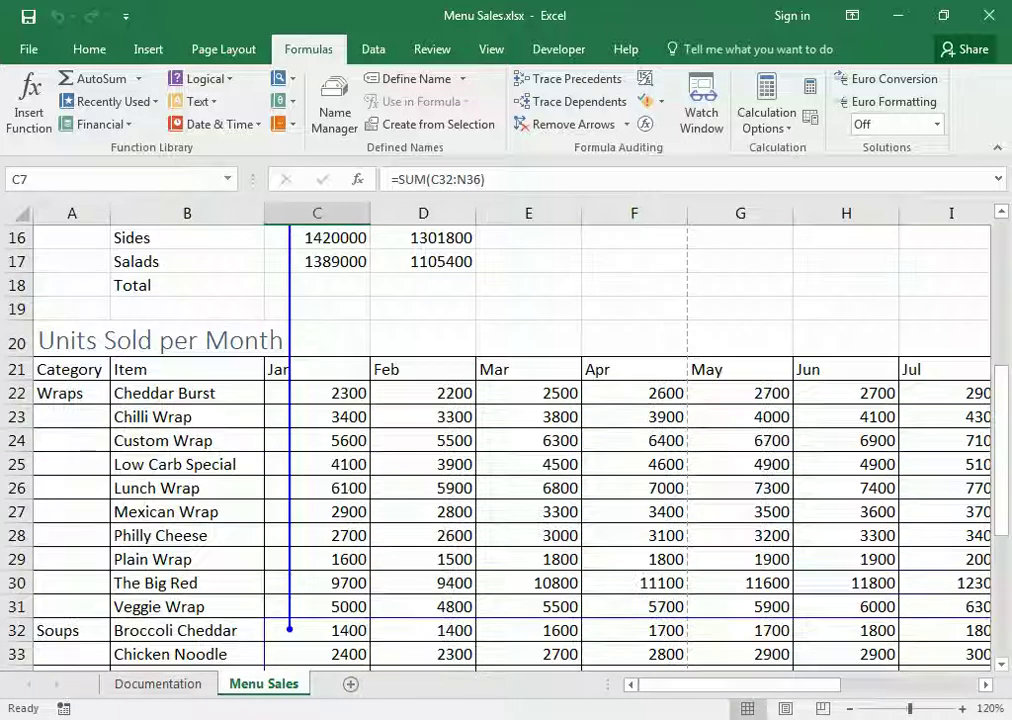
pyautogui.scroll(5, 510, 440)
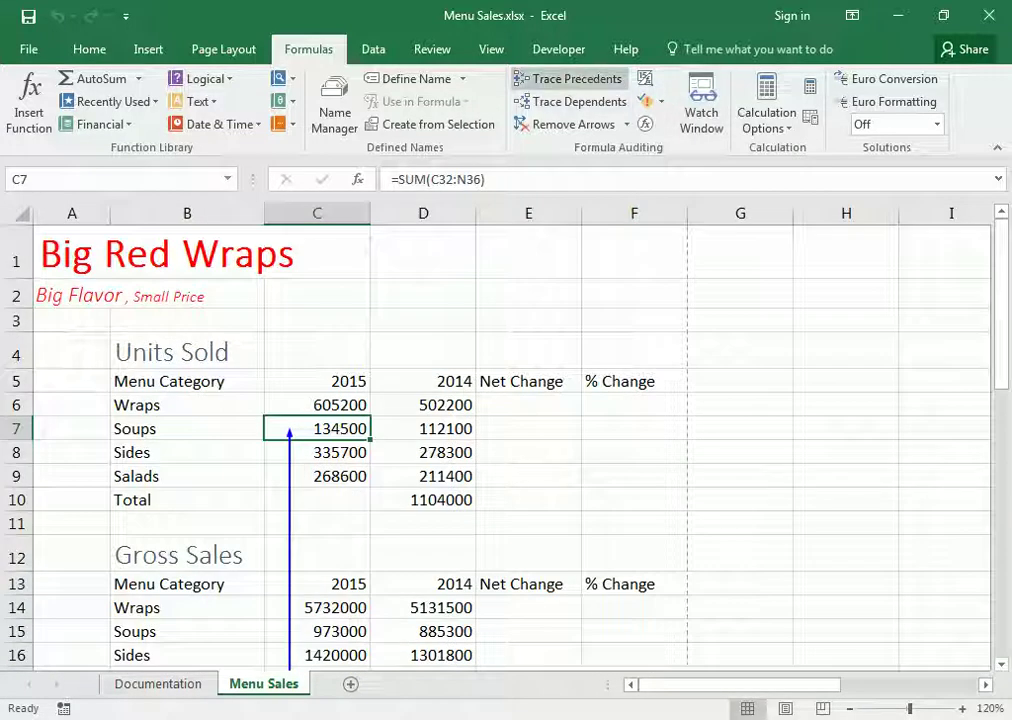
pyautogui.click(573, 124)
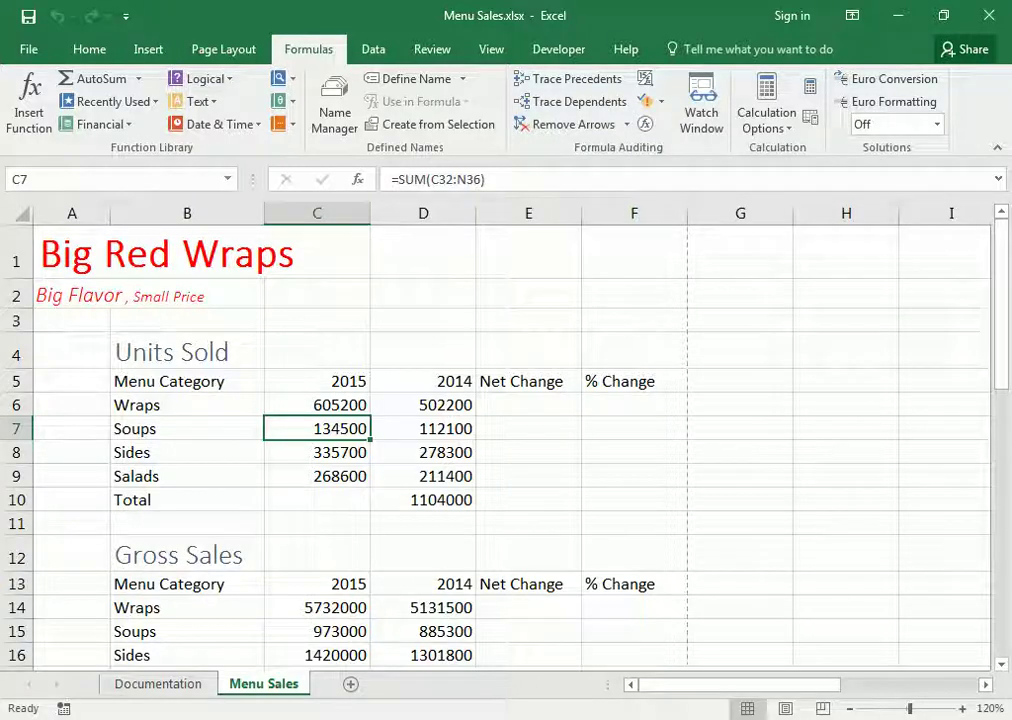
pyautogui.click(129, 644)
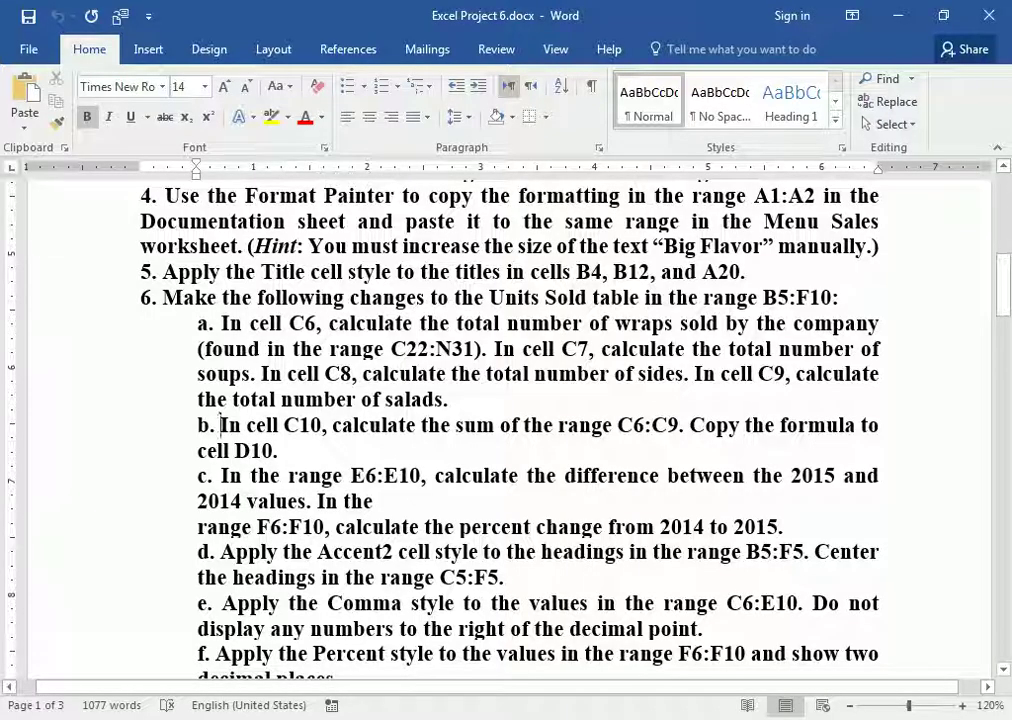
# Step: Review instruction step 6b in Word, which asks to sum C6:C9 into C10
pyautogui.doubleClick(297, 425)
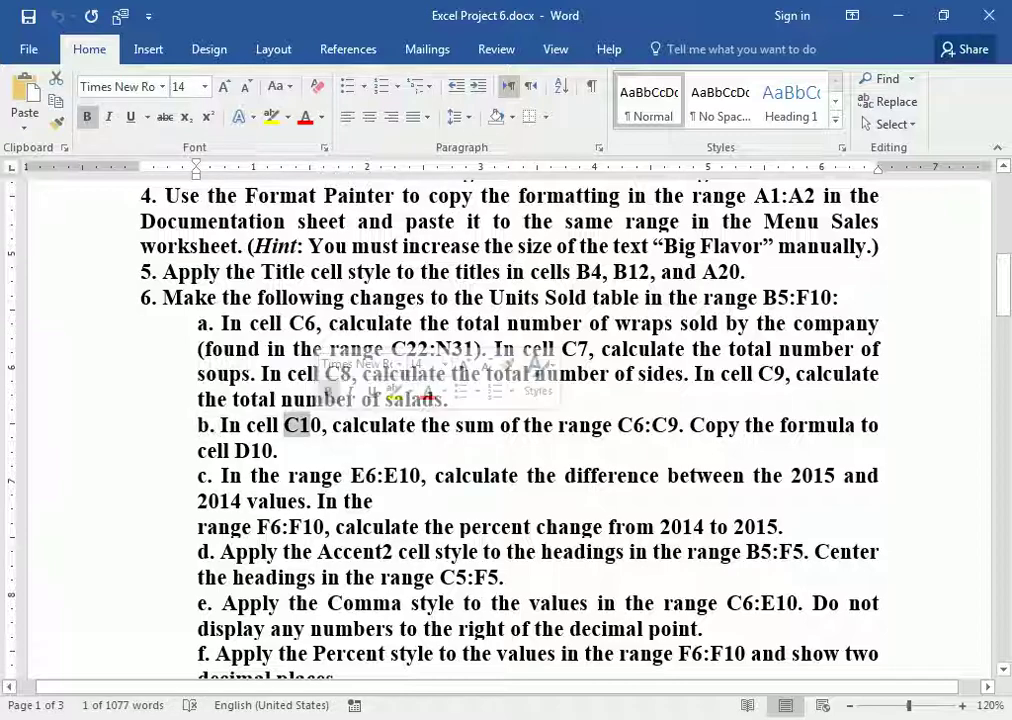
pyautogui.hotkey('alt', 'Tab')
pyautogui.click(316, 500)
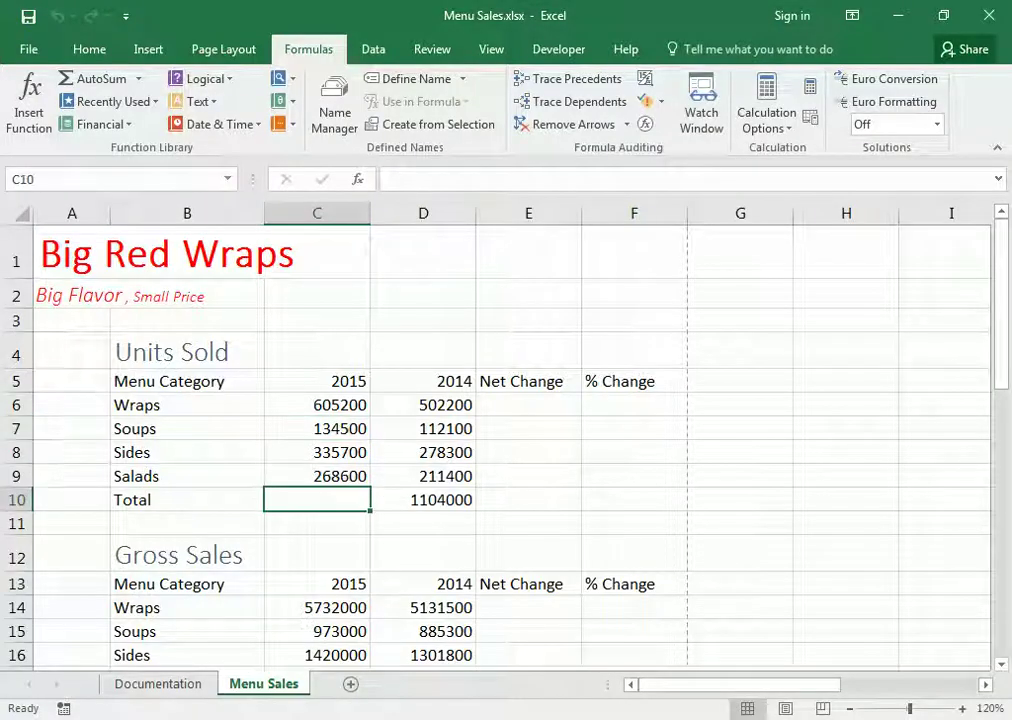
pyautogui.hotkey('alt', 'Tab')
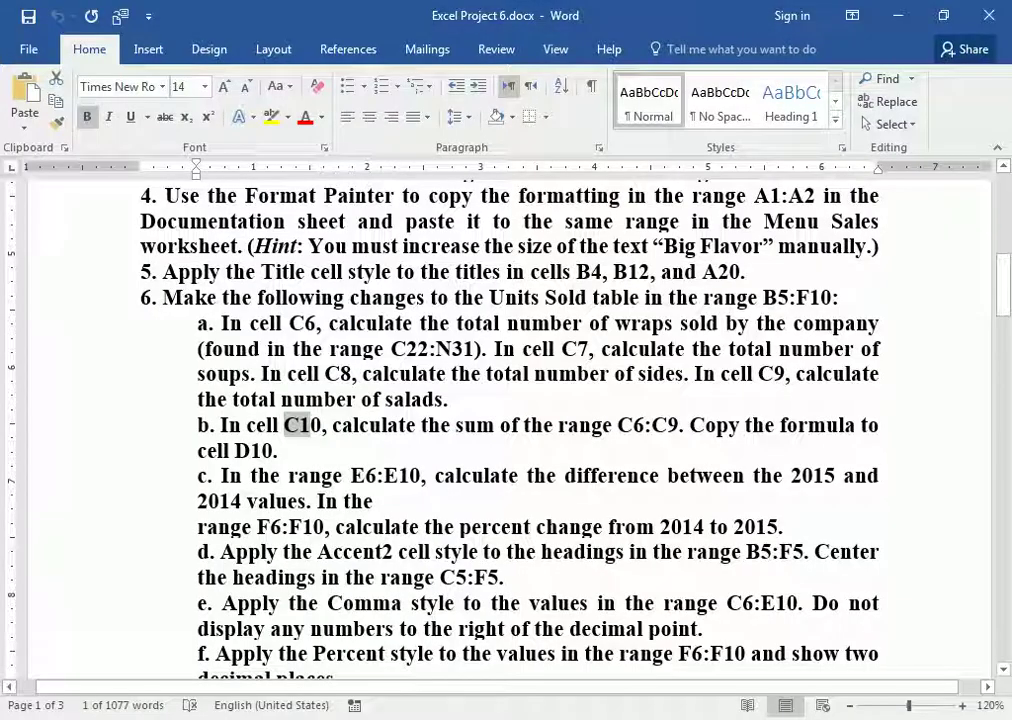
pyautogui.doubleClick(650, 425)
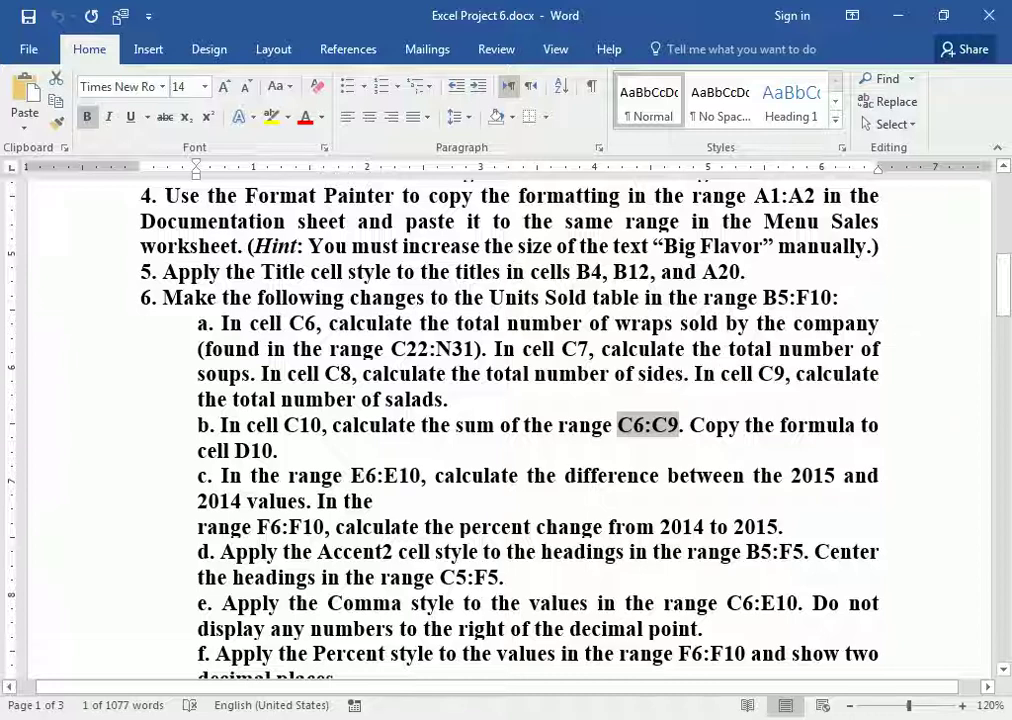
pyautogui.click(163, 610)
# Step: Delete the old 2014 total from D10 and select C10
pyautogui.click(427, 500)
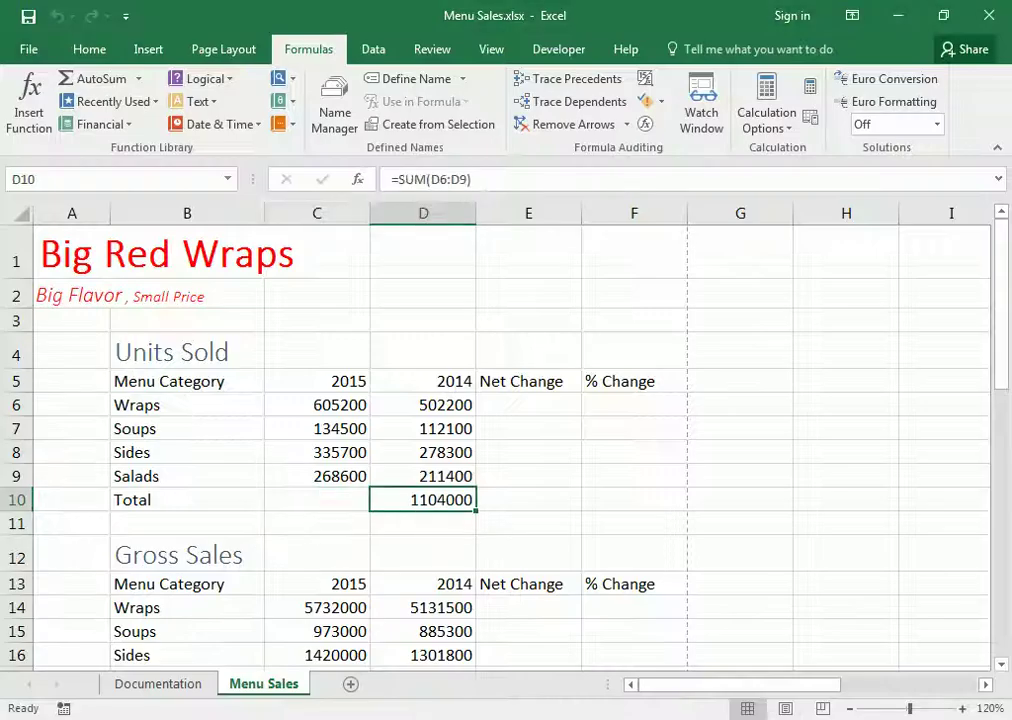
pyautogui.press('Delete')
pyautogui.click(317, 500)
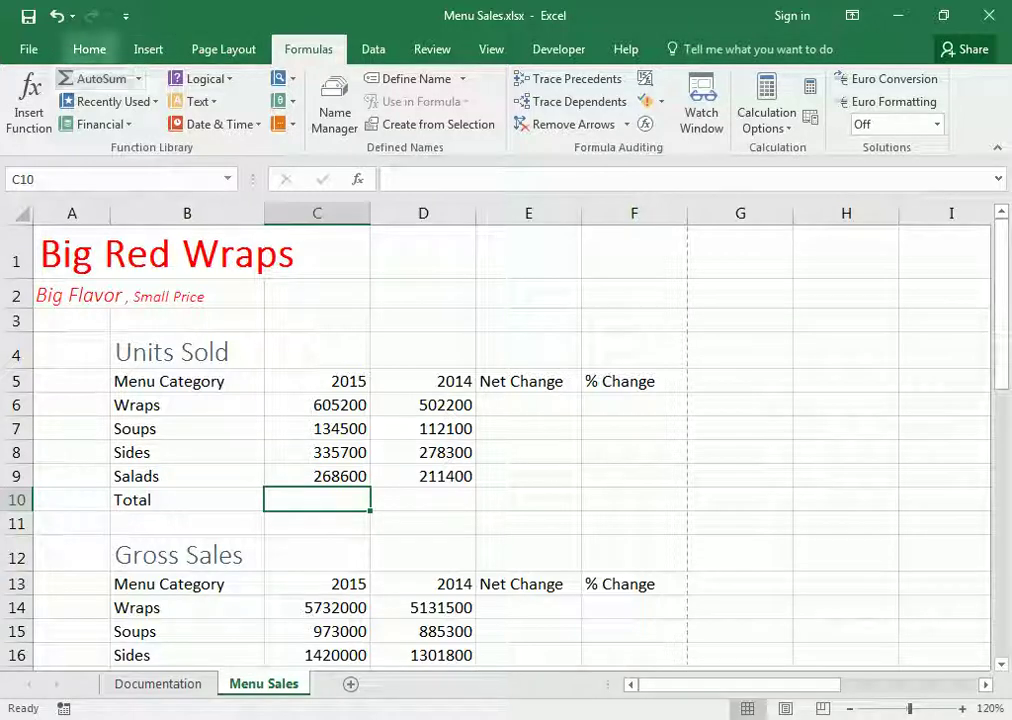
# Step: Insert =SUM(C6:C9) into C10 with AutoSum, giving the 2015 total 1344000
pyautogui.click(89, 49)
pyautogui.click(846, 78)
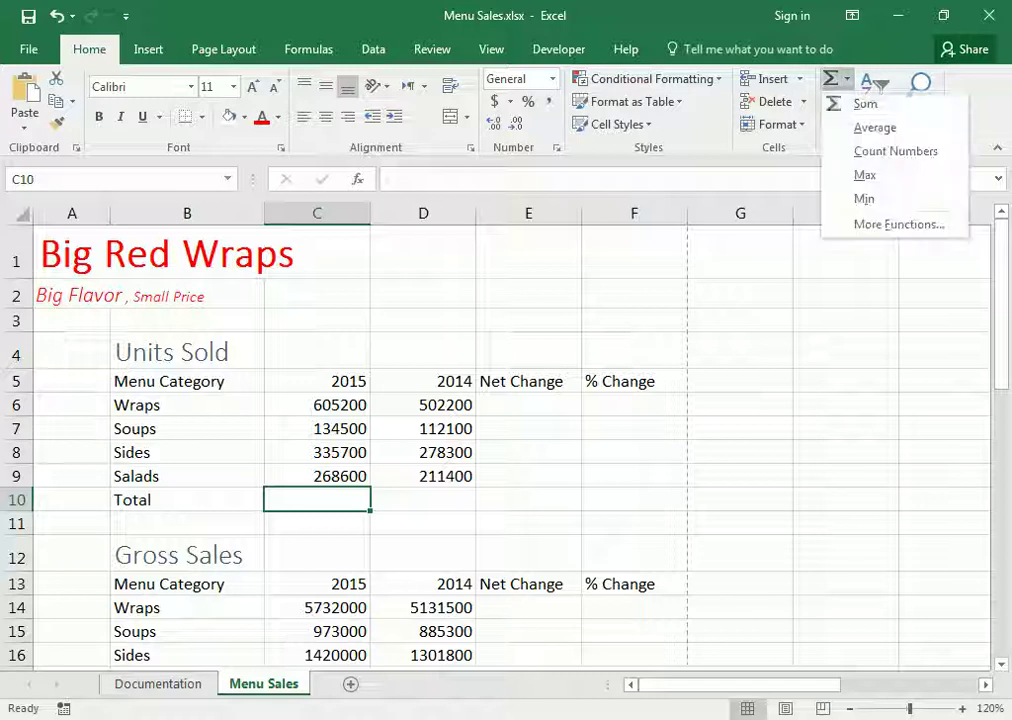
pyautogui.click(860, 100)
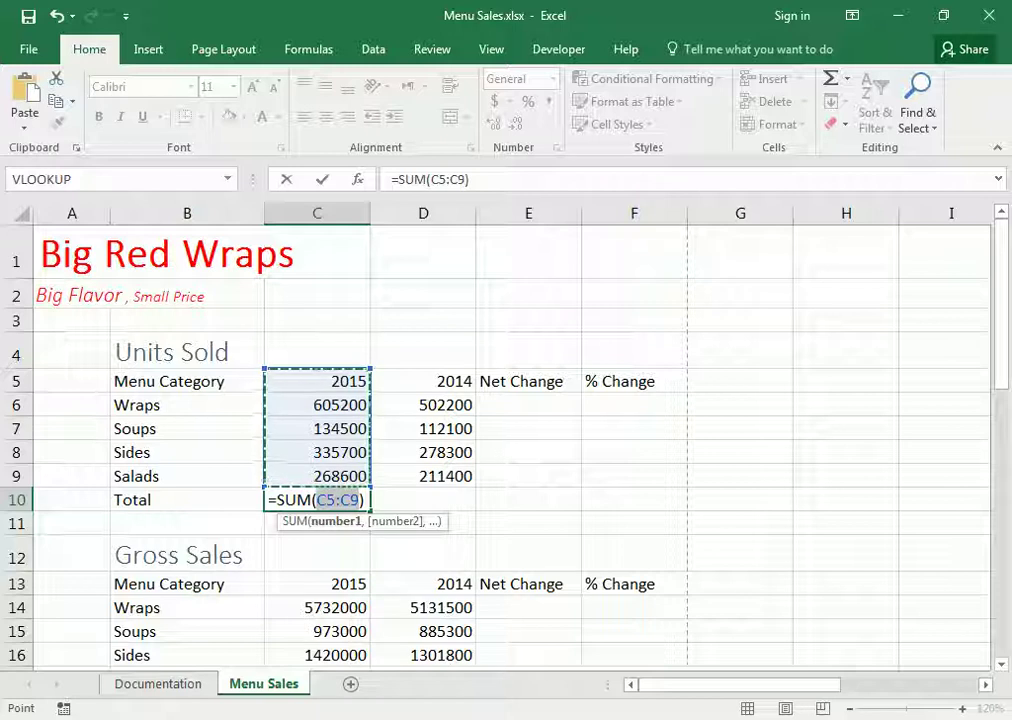
pyautogui.moveTo(330, 405); pyautogui.dragTo(330, 476)
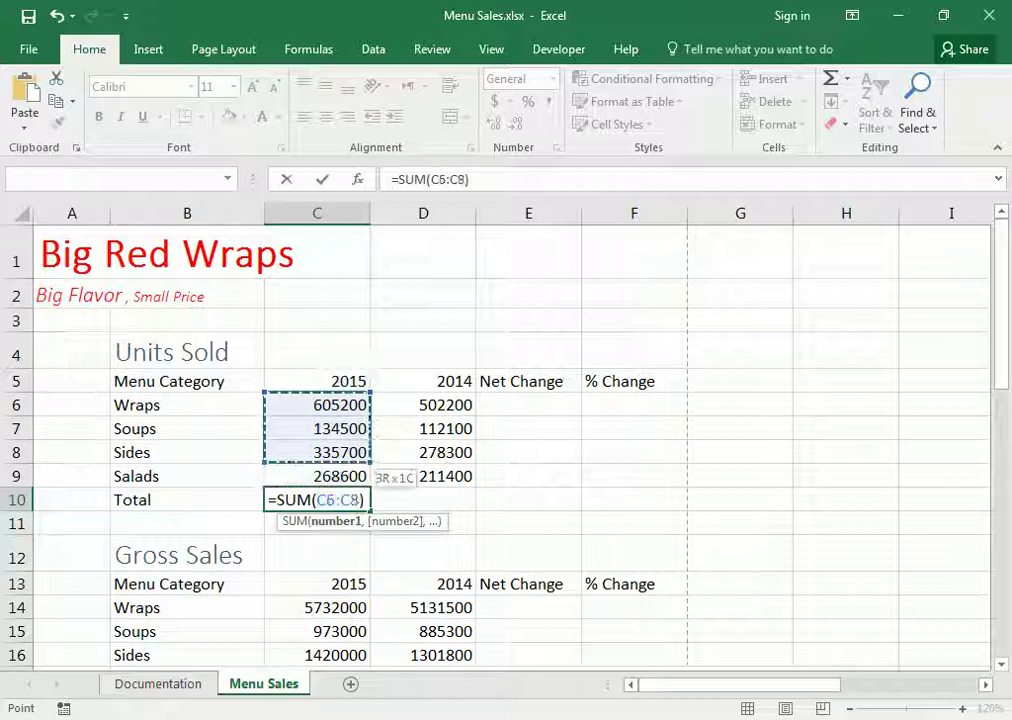
pyautogui.press('Return')
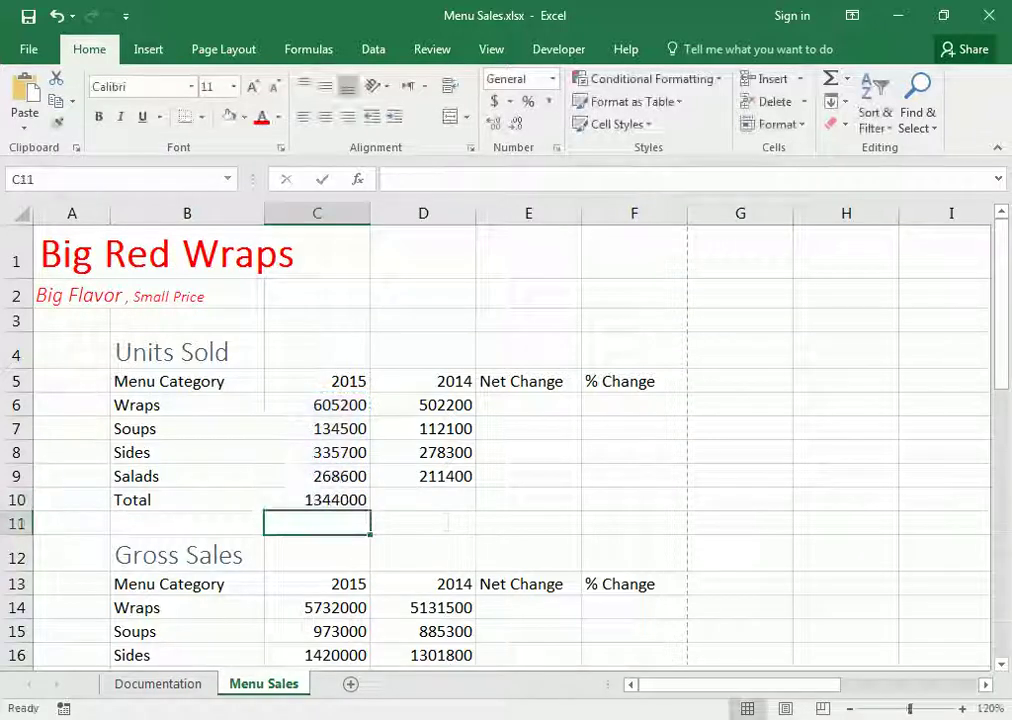
pyautogui.press('Up')
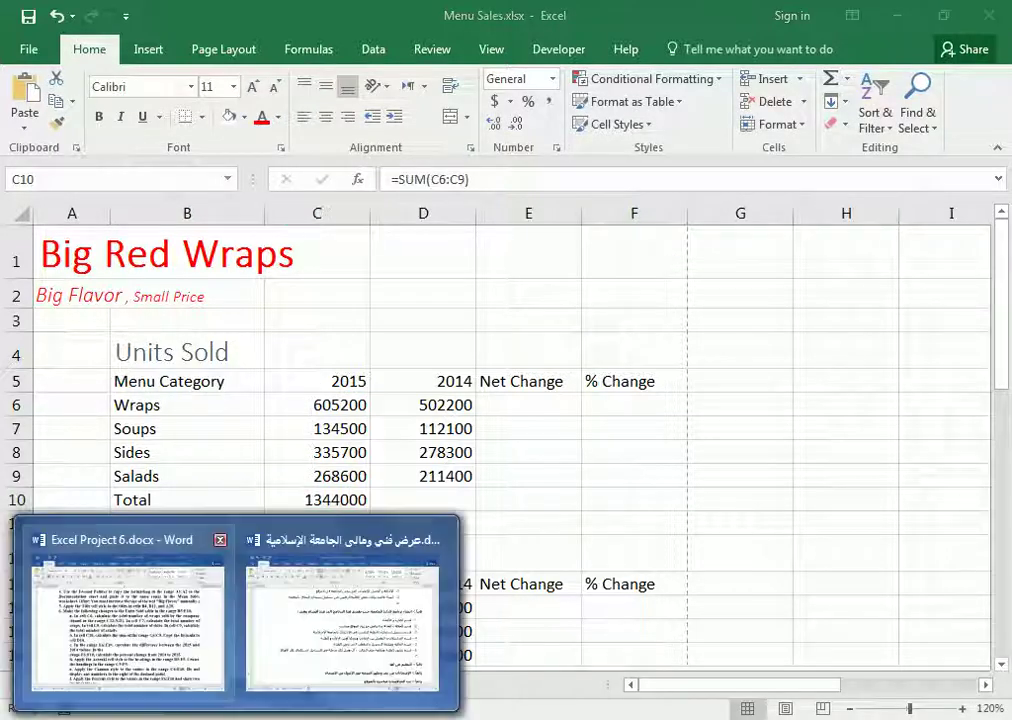
pyautogui.click(124, 605)
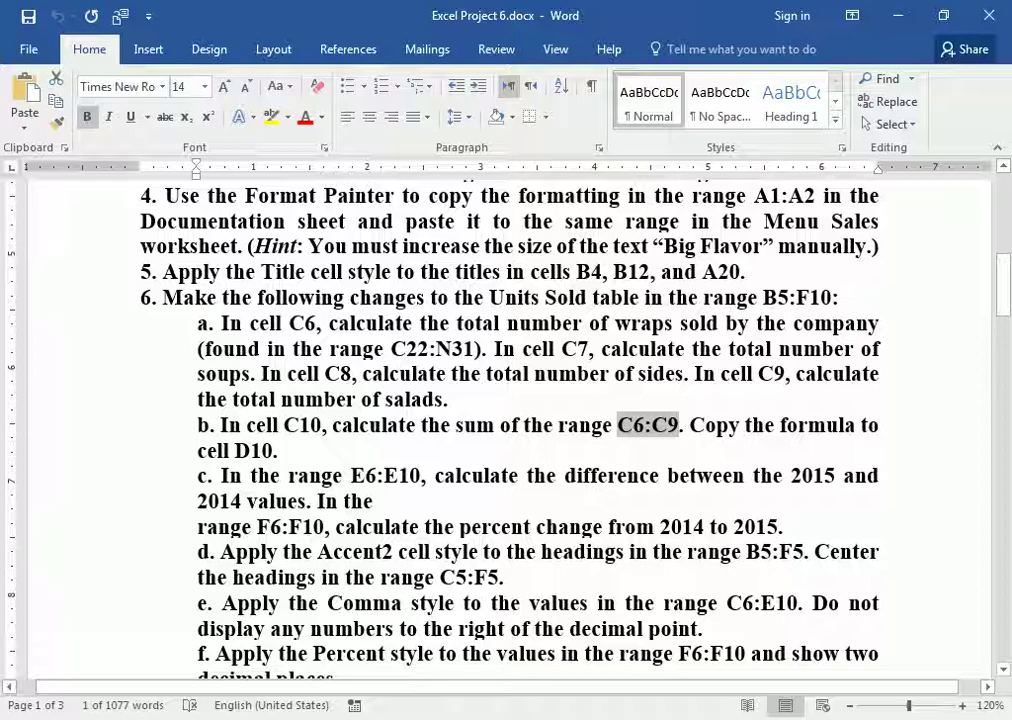
pyautogui.hotkey('alt', 'Tab')
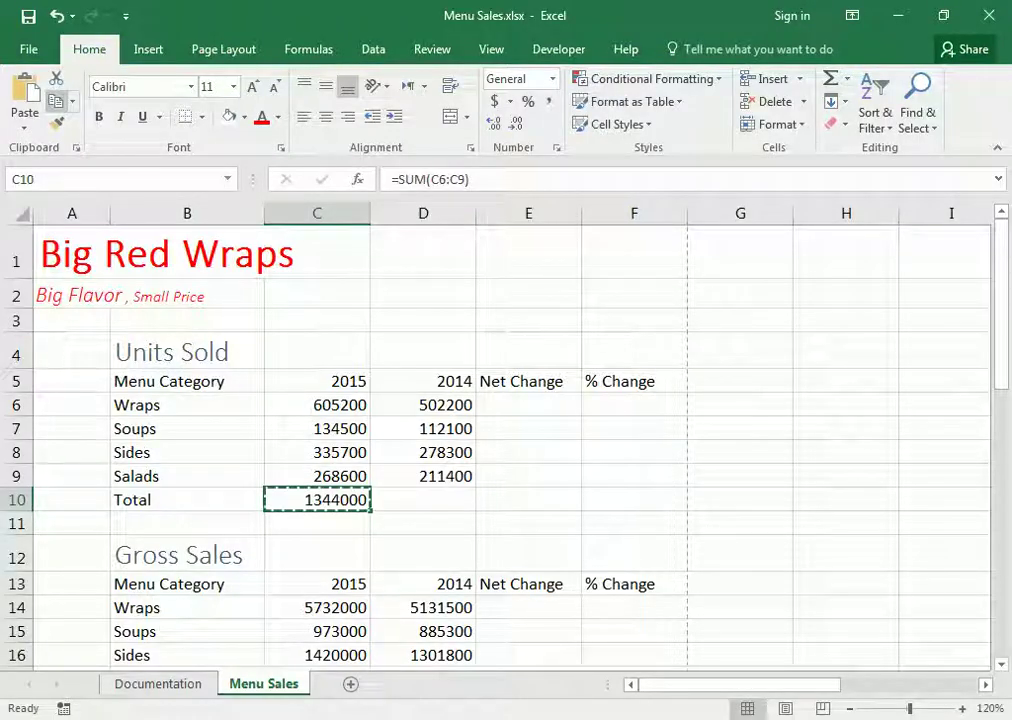
# Step: Copy C10 and paste only its formula into D10, giving the 2014 total 1104000
pyautogui.hotkey('ctrl', 'c')
pyautogui.click(423, 500)
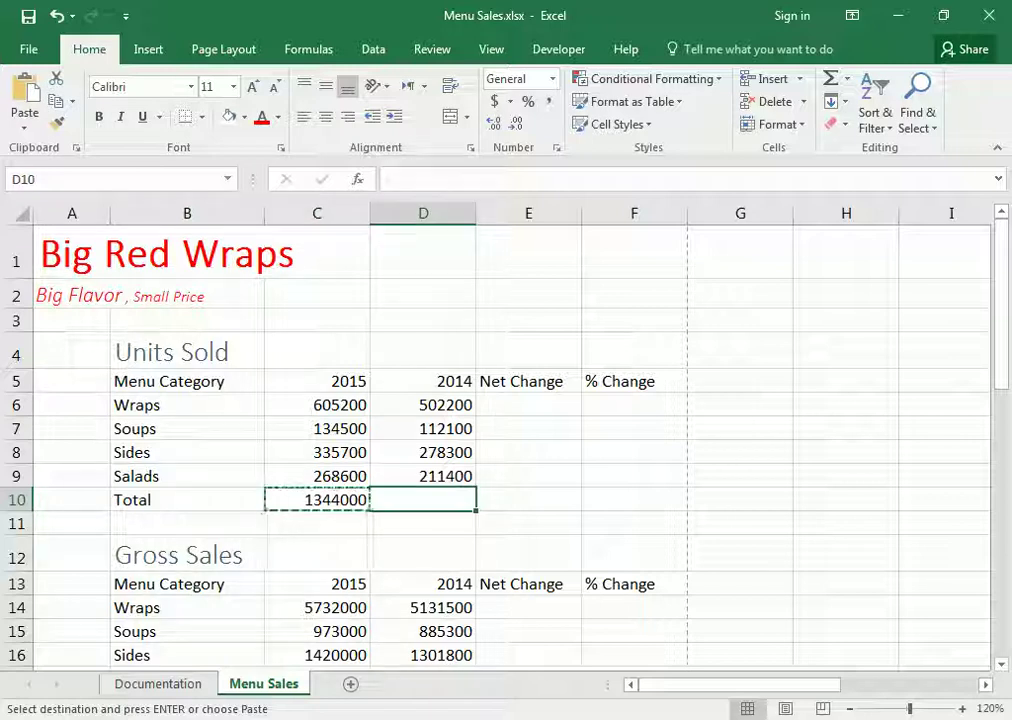
pyautogui.click(25, 126)
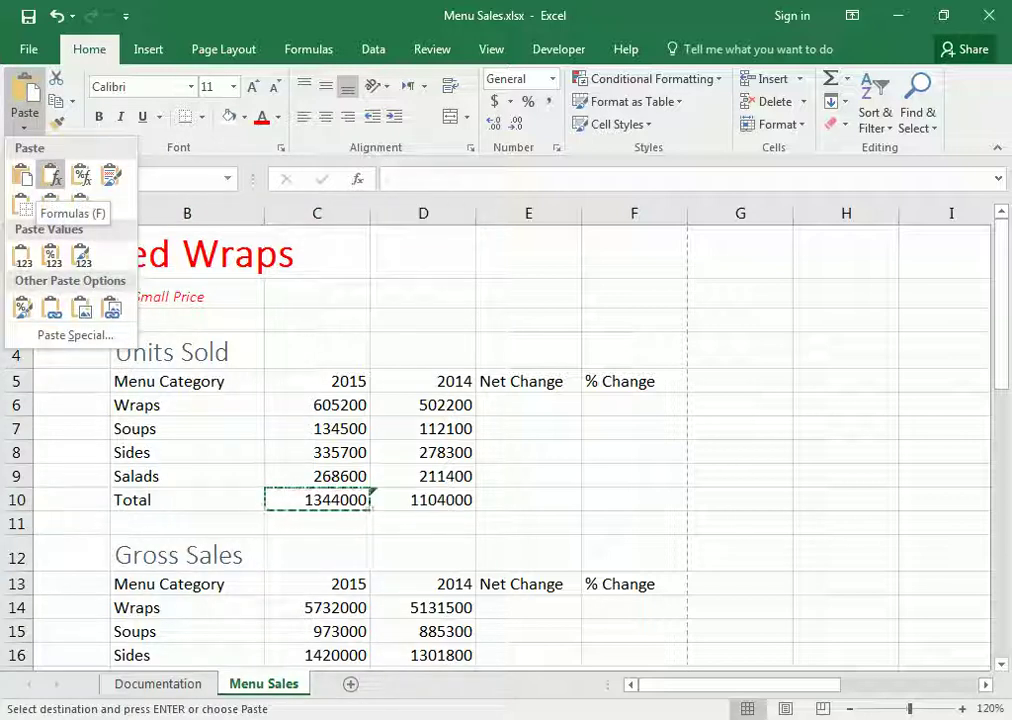
pyautogui.click(52, 177)
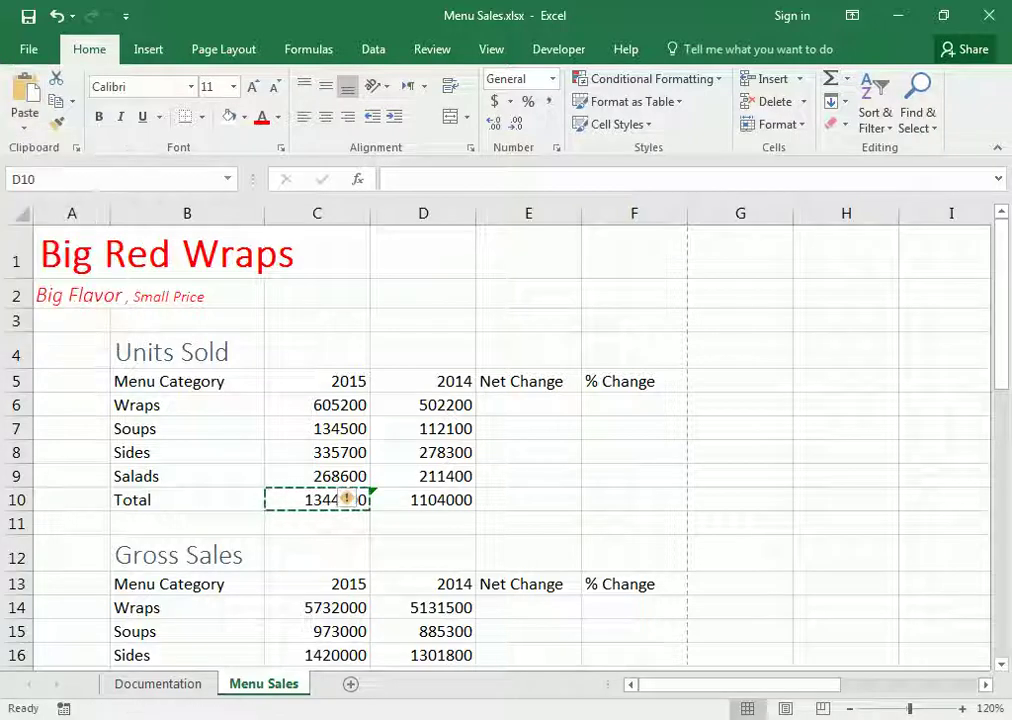